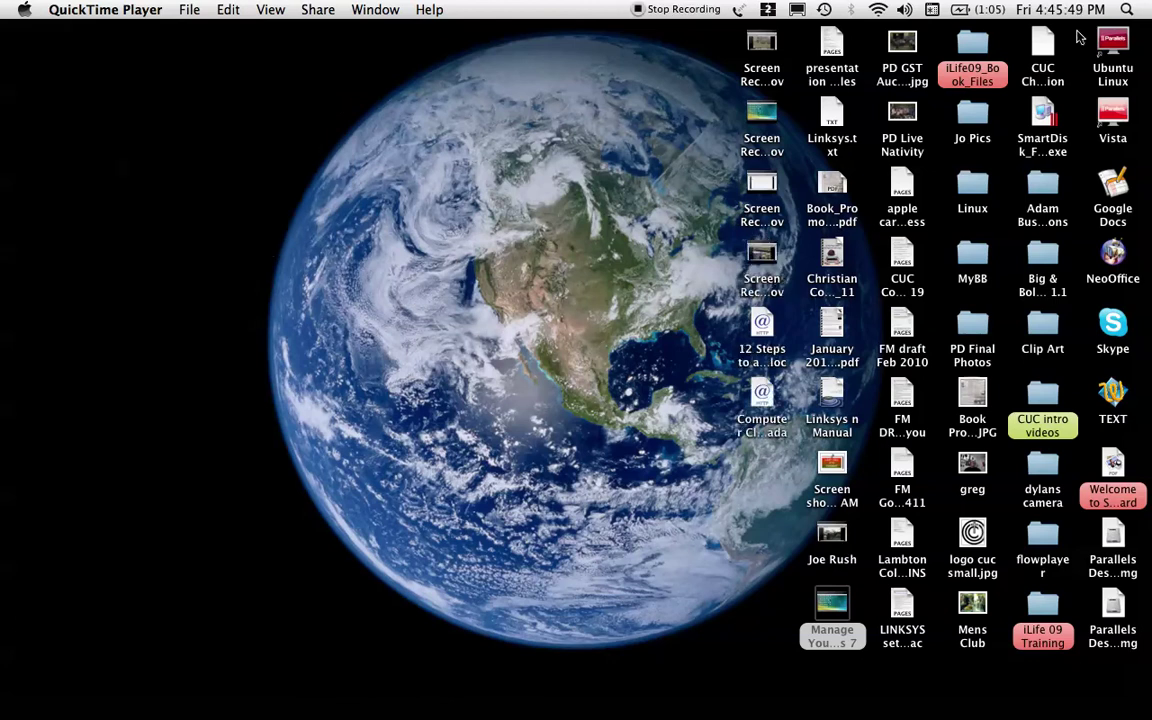
# - From the macOS Spaces overview, enter the Windows XP desktop space full-screen
pyautogui.press('F8')
pyautogui.click(504, 198)
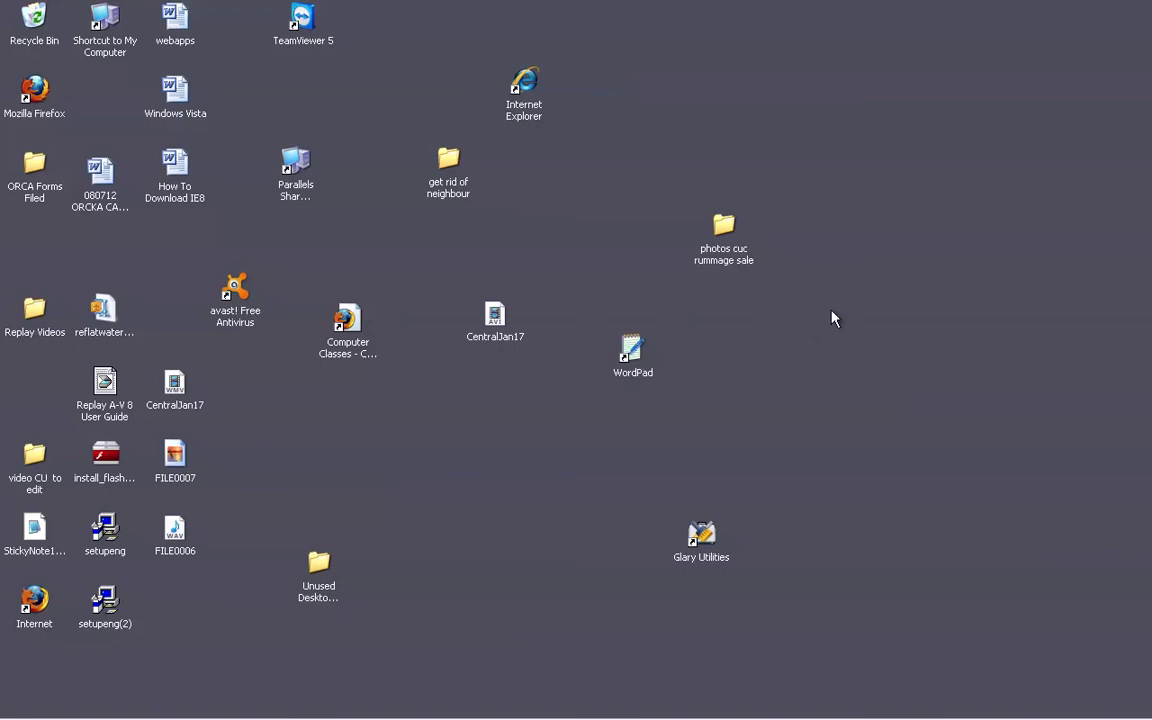
pyautogui.rightClick(888, 257)
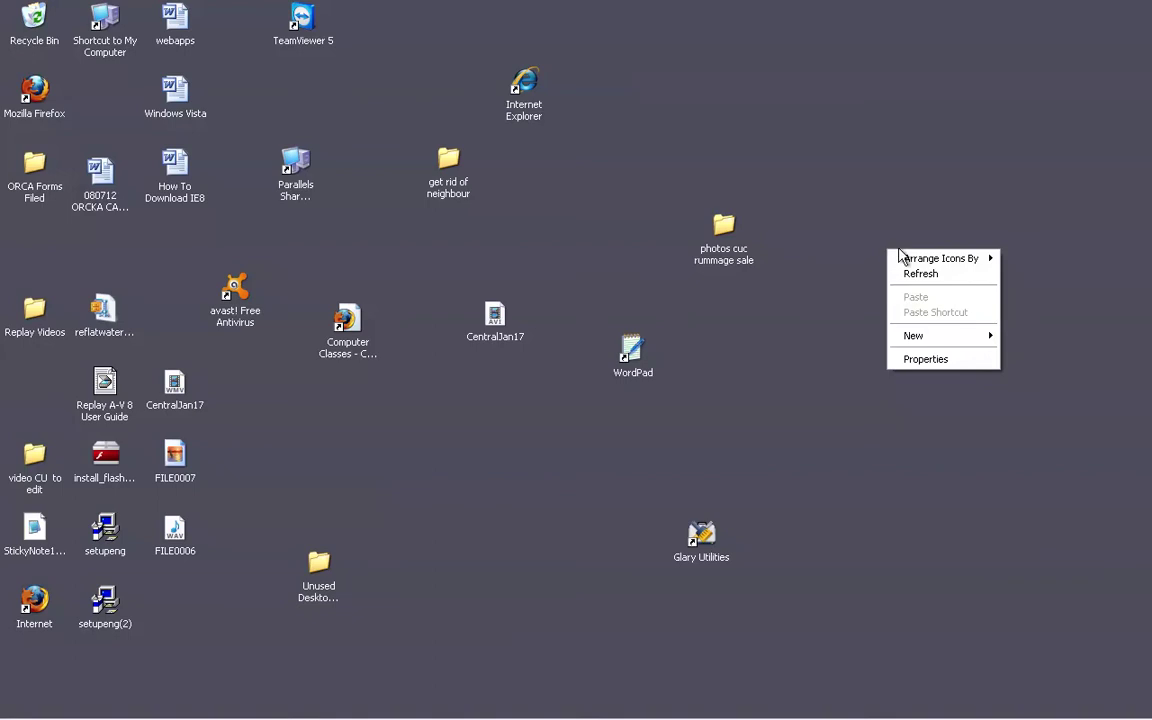
pyautogui.click(922, 362)
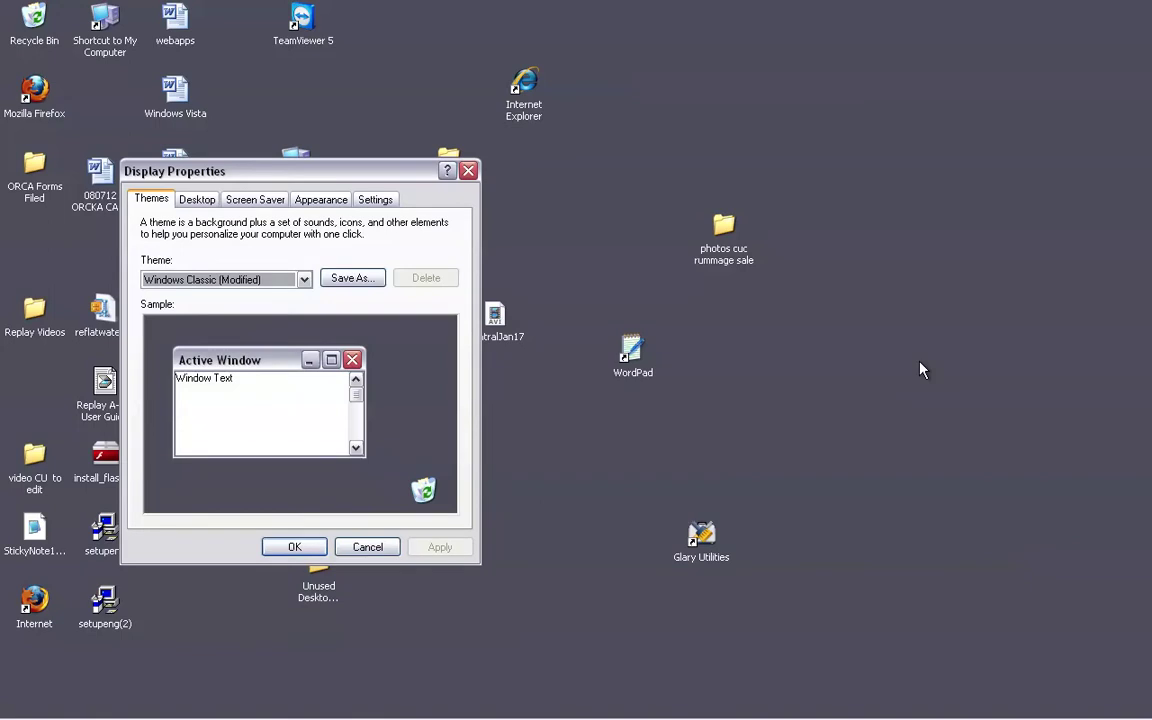
pyautogui.moveTo(387, 176); pyautogui.dragTo(726, 60)
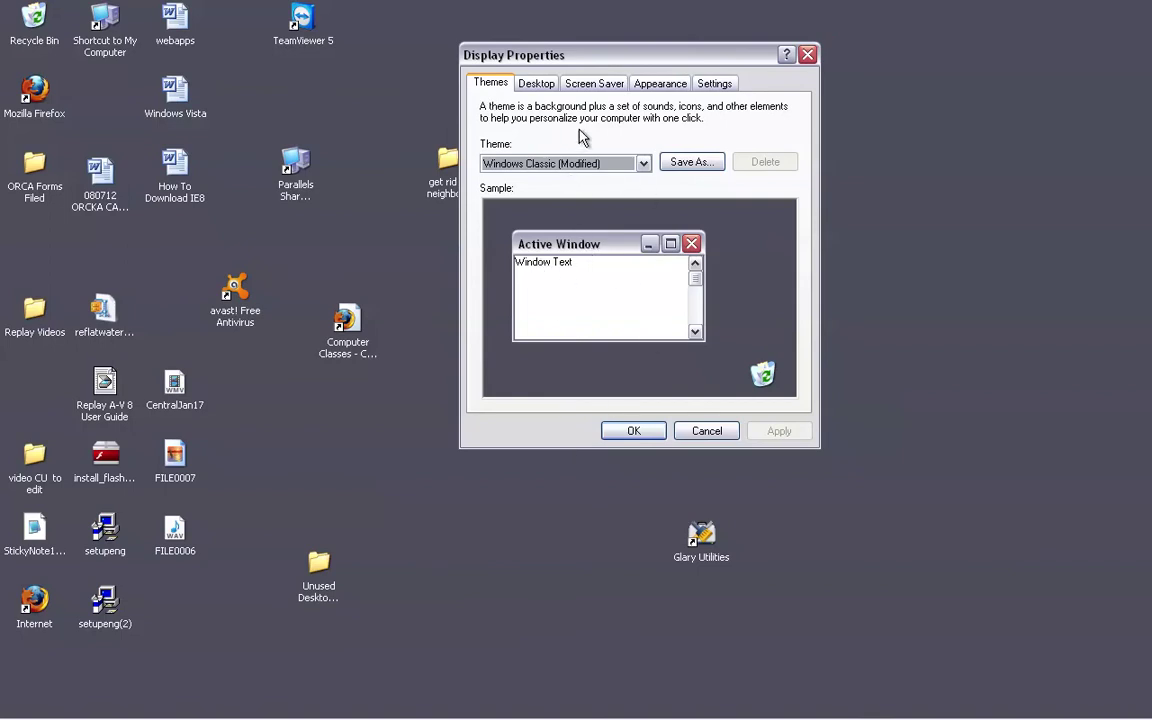
pyautogui.click(643, 168)
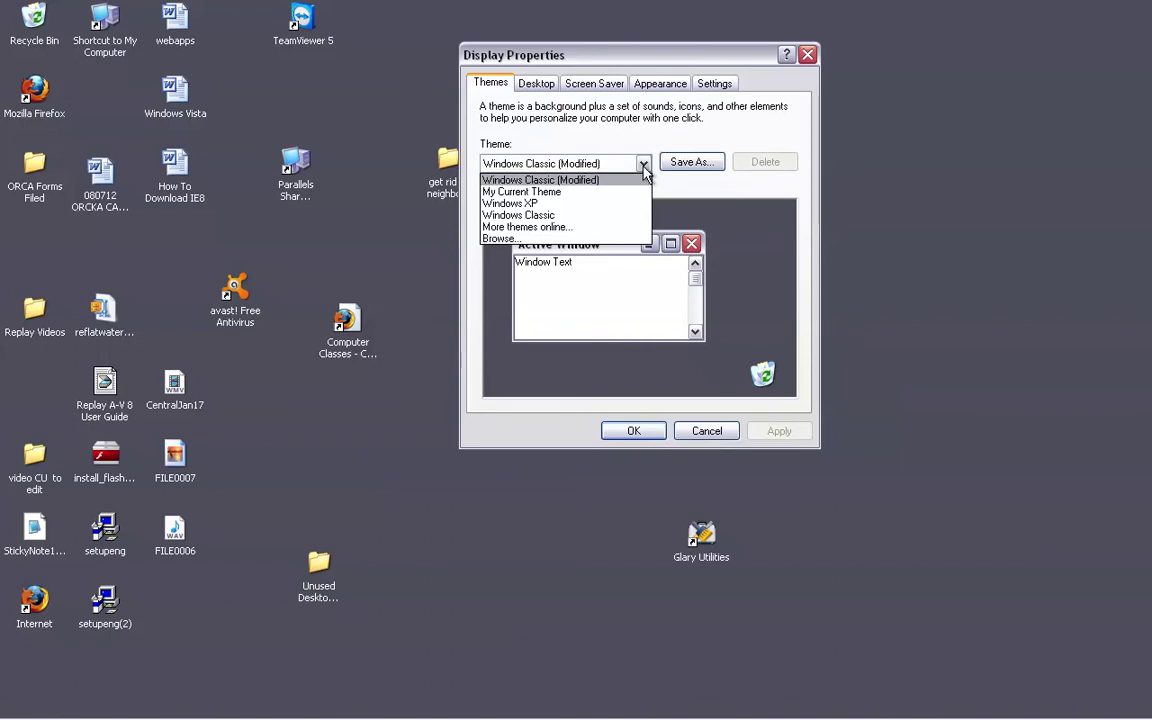
pyautogui.click(513, 205)
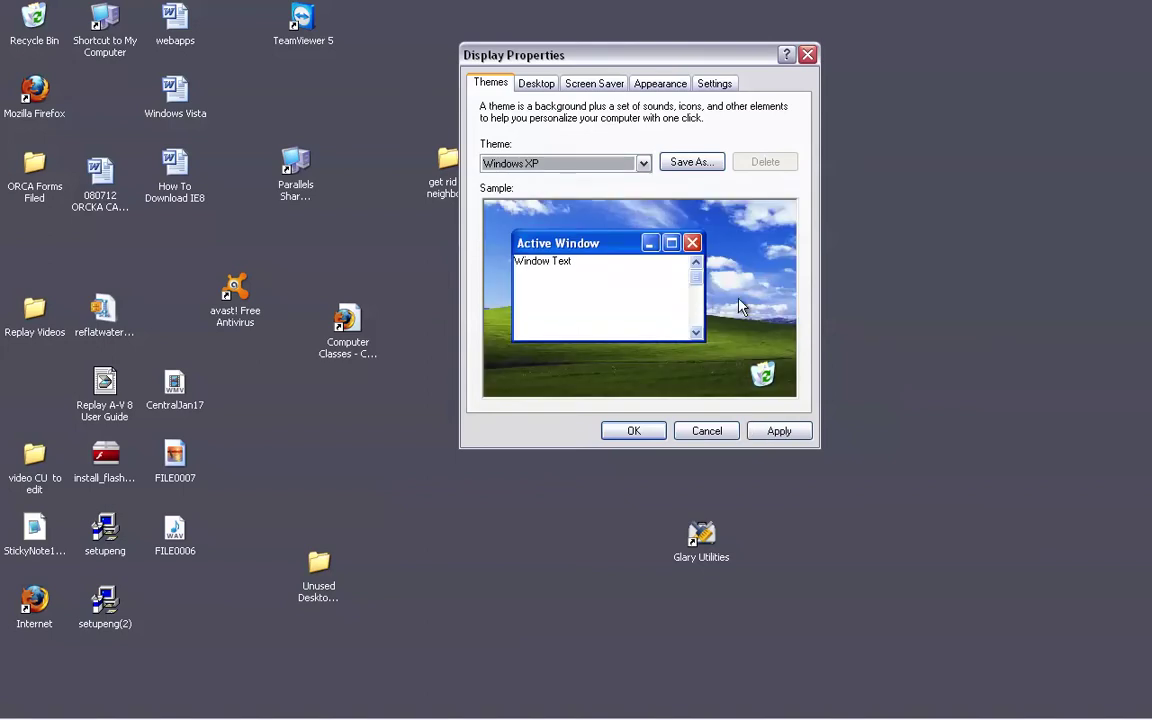
pyautogui.click(726, 437)
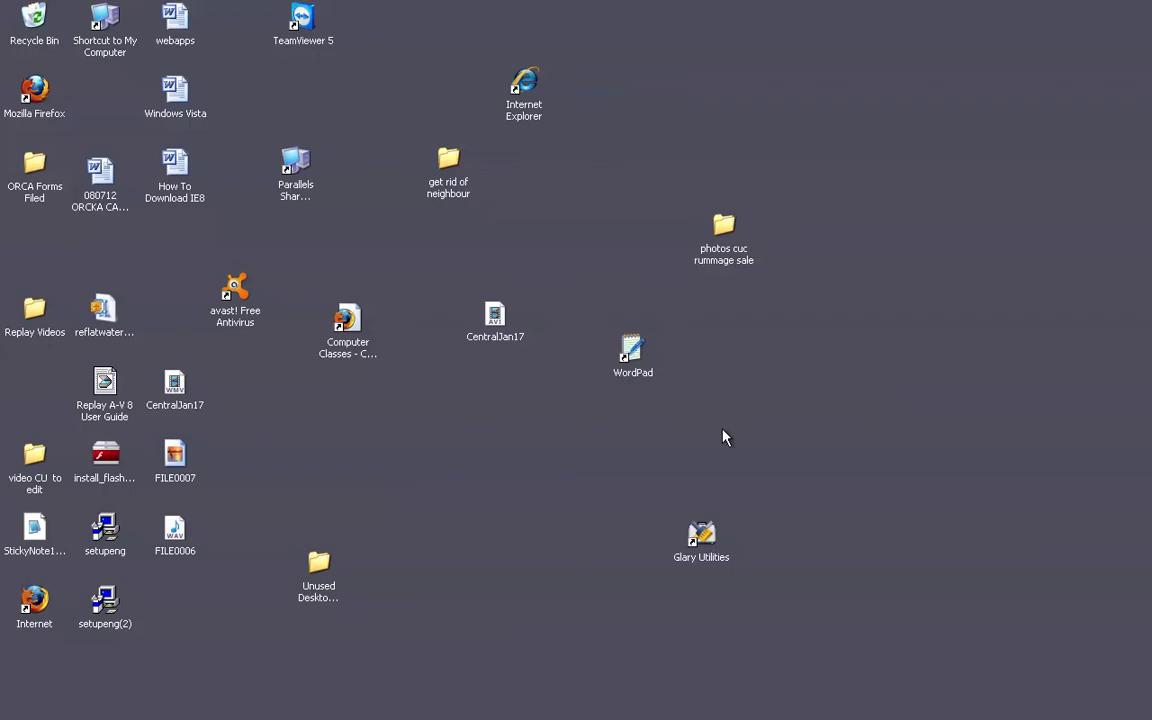
# - Reopen Display Properties from the desktop on the Desktop tab and move the window right
pyautogui.rightClick(624, 207)
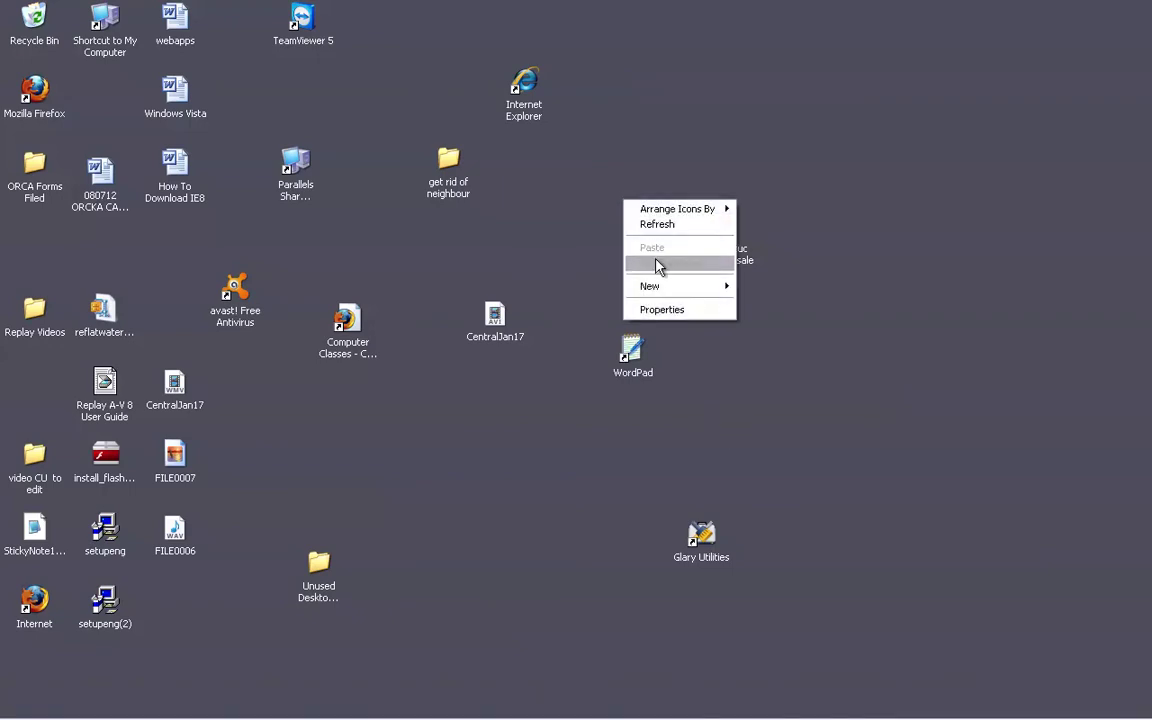
pyautogui.moveTo(654, 212)
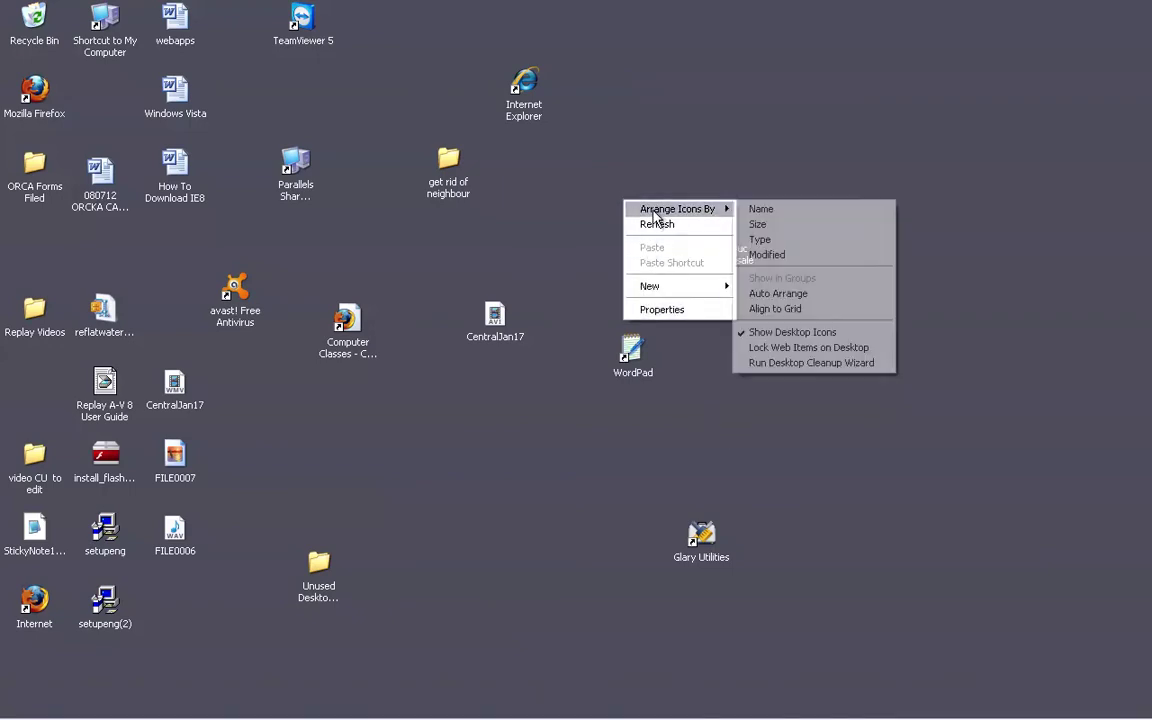
pyautogui.click(668, 310)
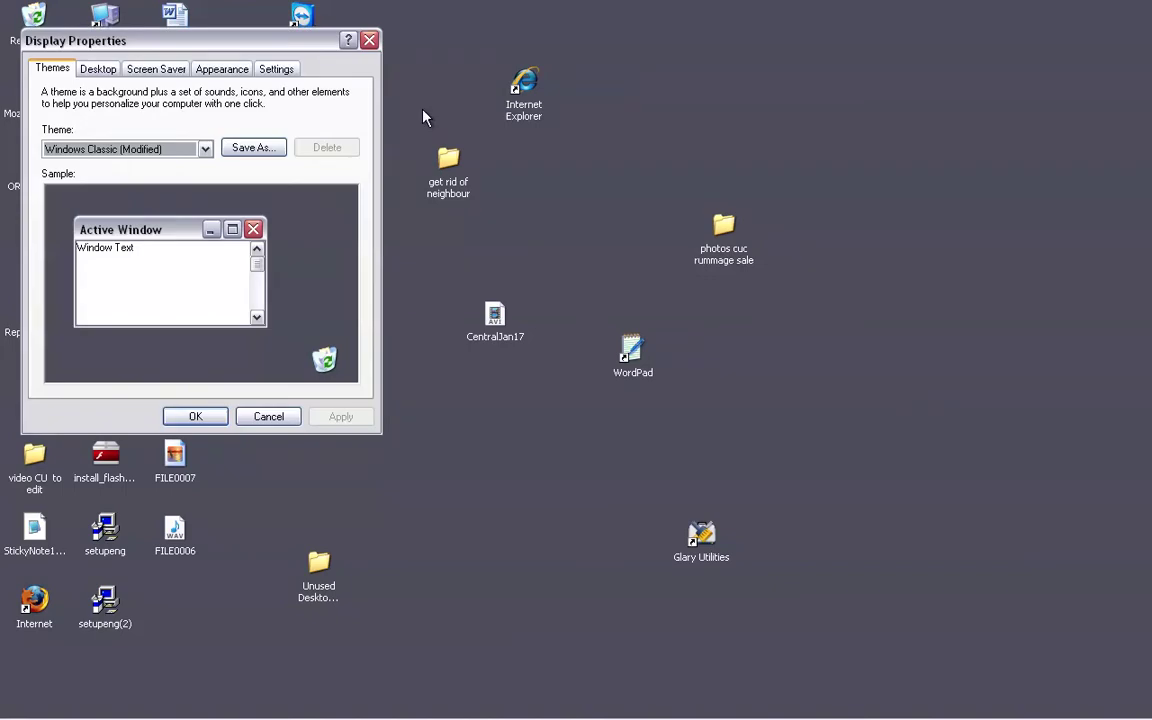
pyautogui.click(109, 77)
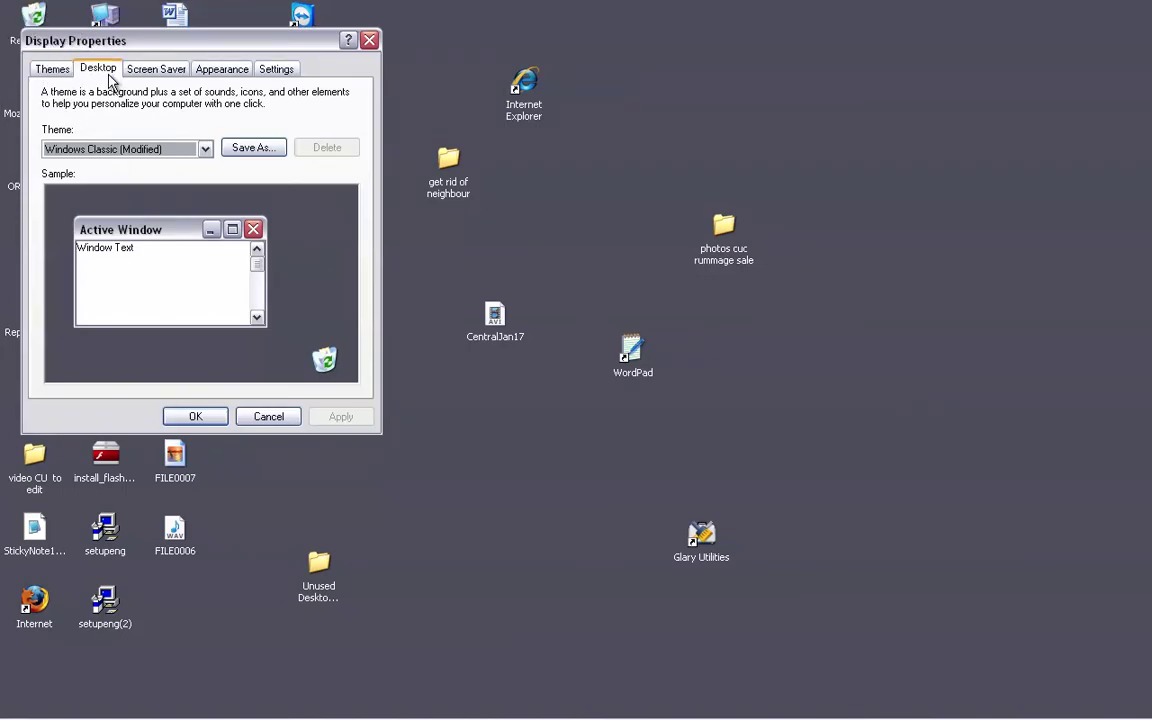
pyautogui.moveTo(242, 40); pyautogui.dragTo(495, 62)
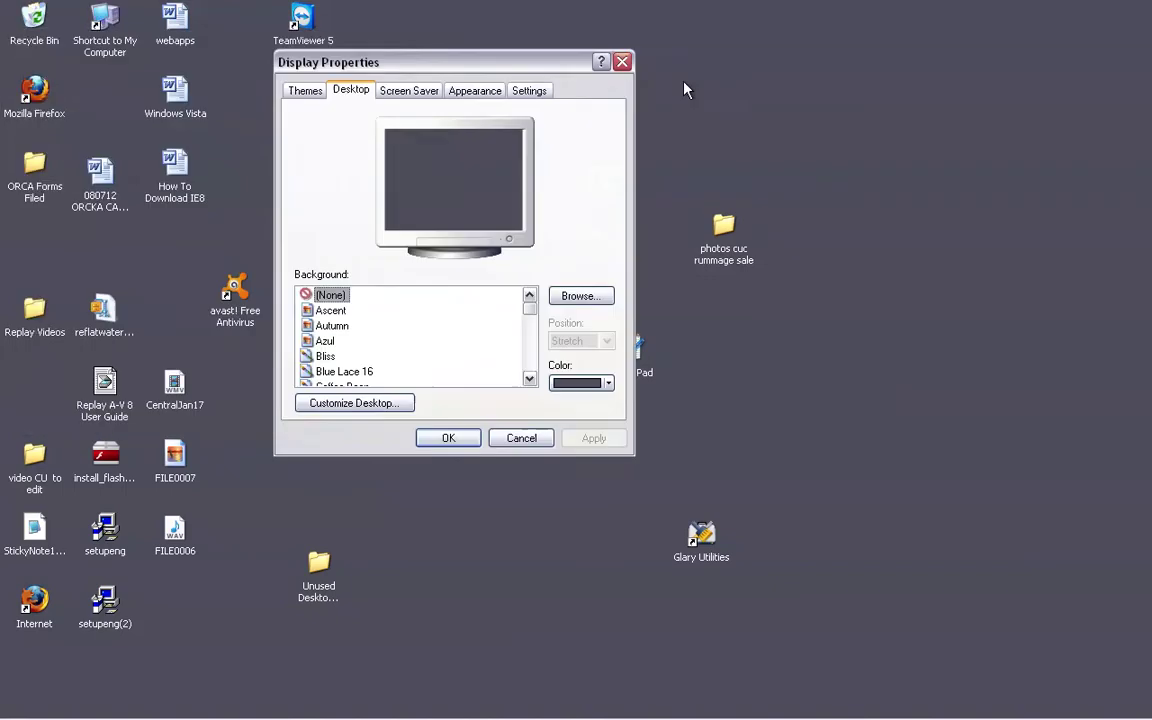
pyautogui.moveTo(684, 90); pyautogui.dragTo(722, 108)
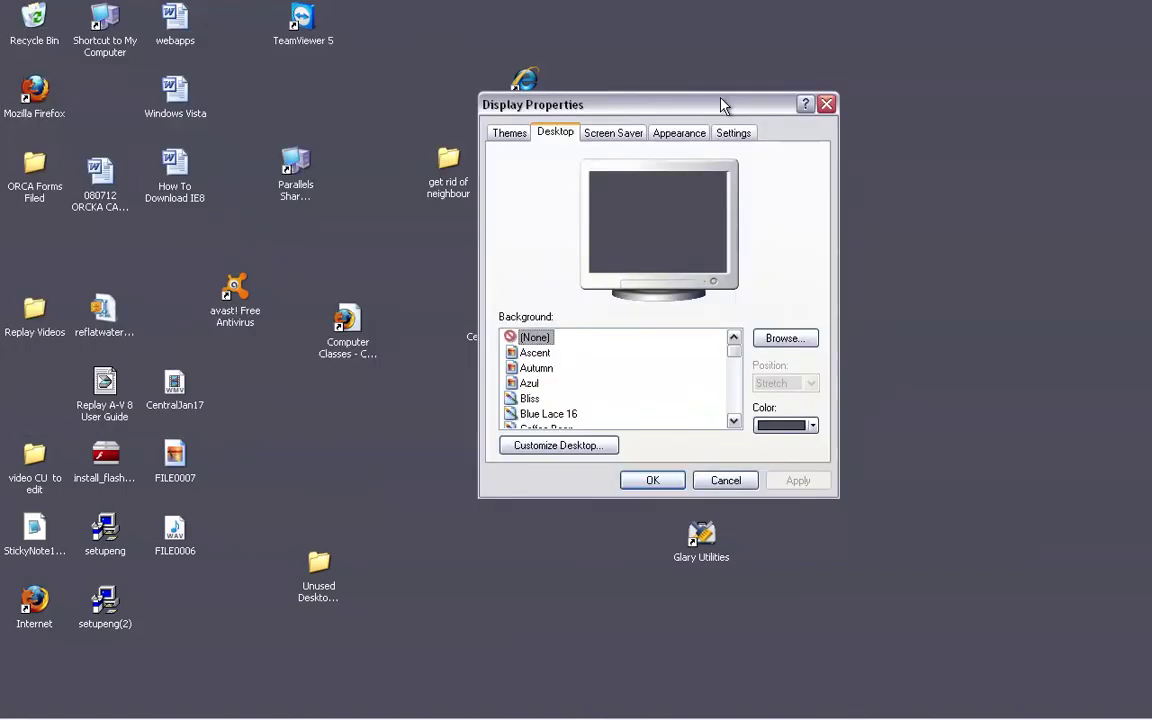
# - Select Autumn as the background, checking the colour palette without changing the colour
pyautogui.click(530, 369)
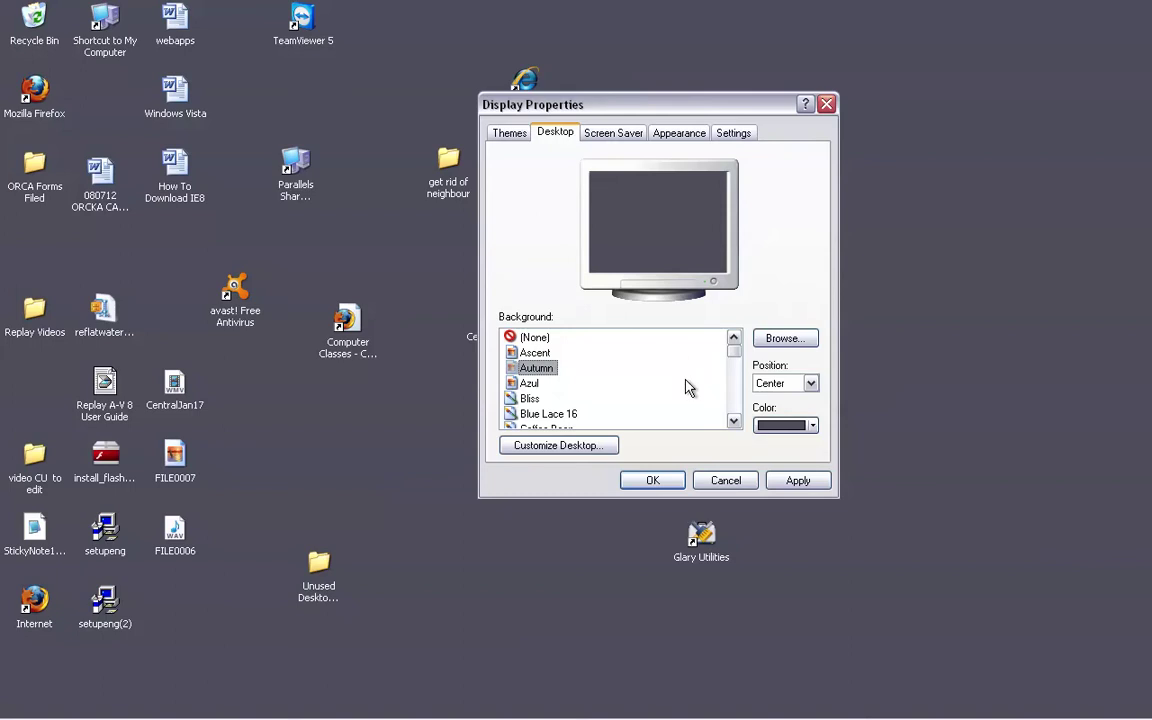
pyautogui.click(814, 426)
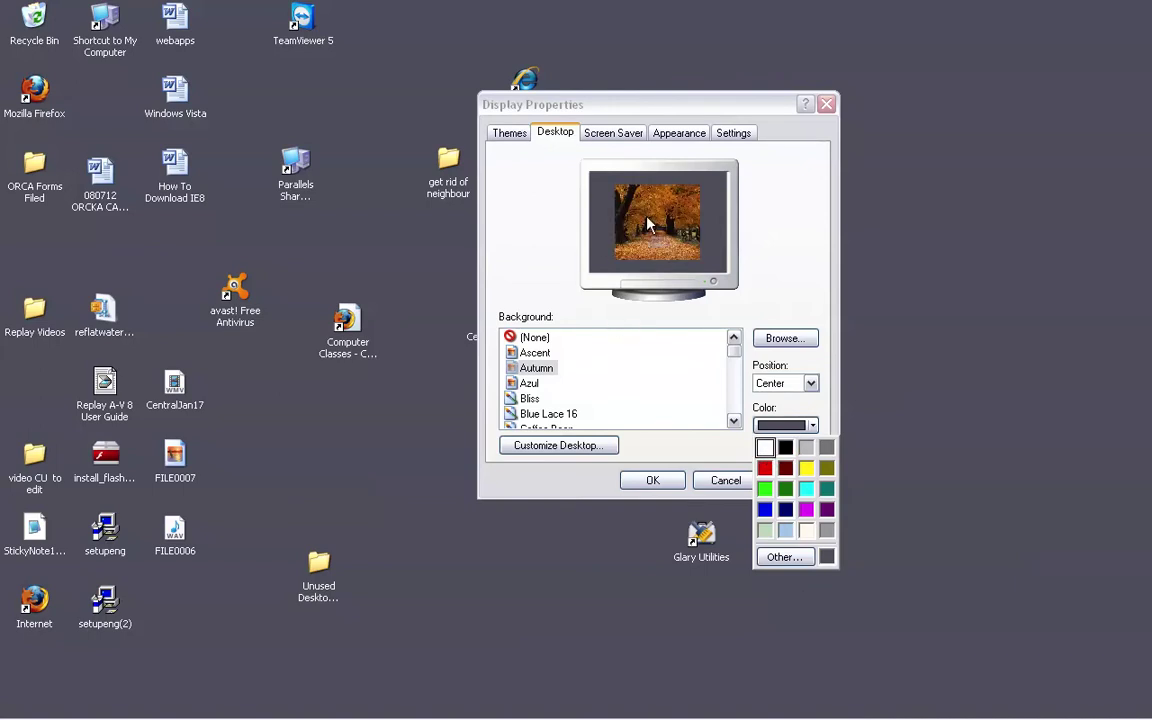
pyautogui.click(815, 425)
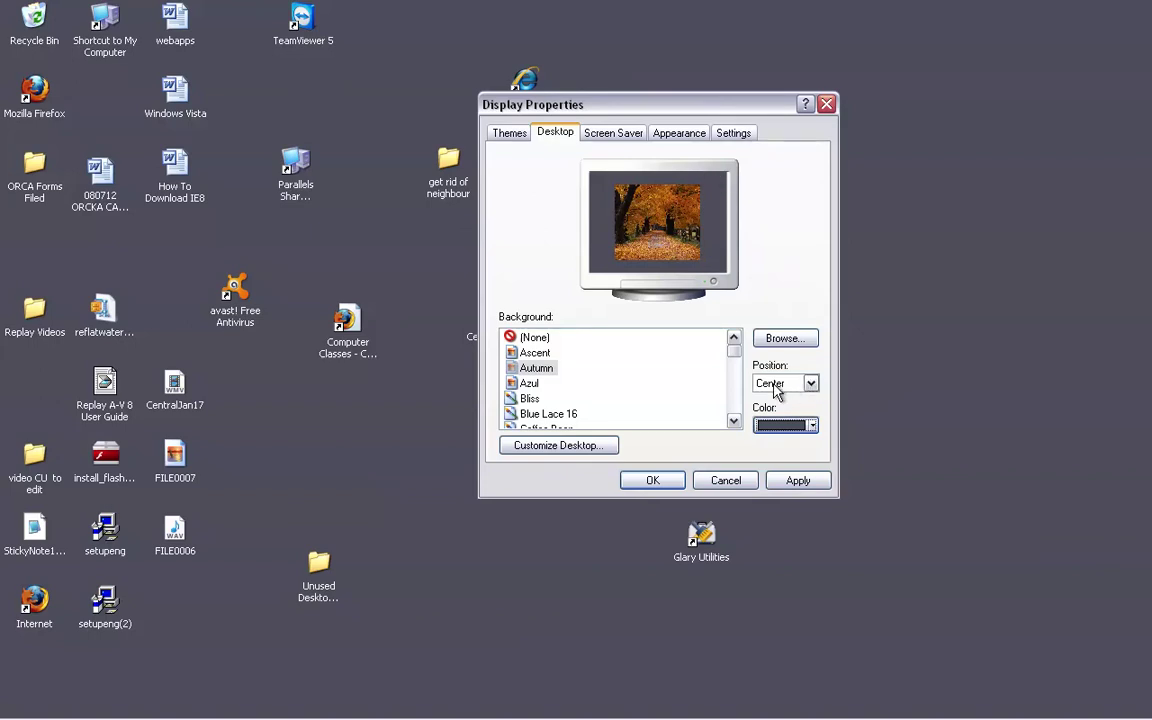
# - Preview Autumn tiled, then set its position to Stretch and apply it
pyautogui.click(810, 383)
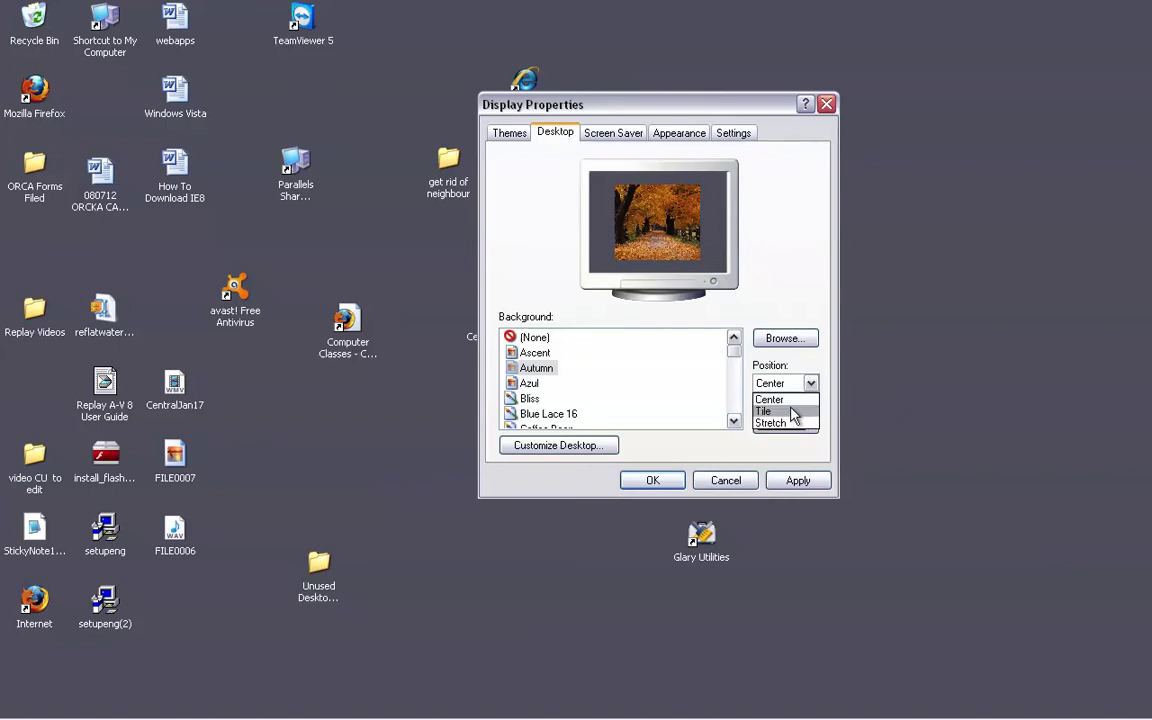
pyautogui.click(792, 412)
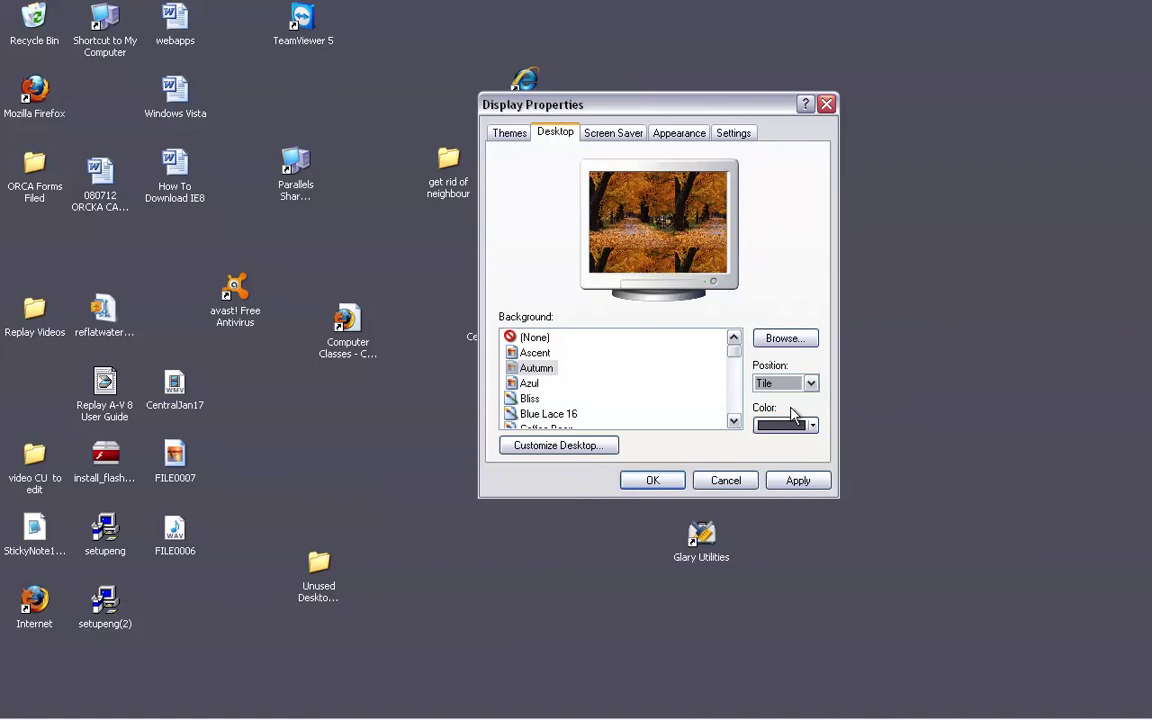
pyautogui.click(811, 384)
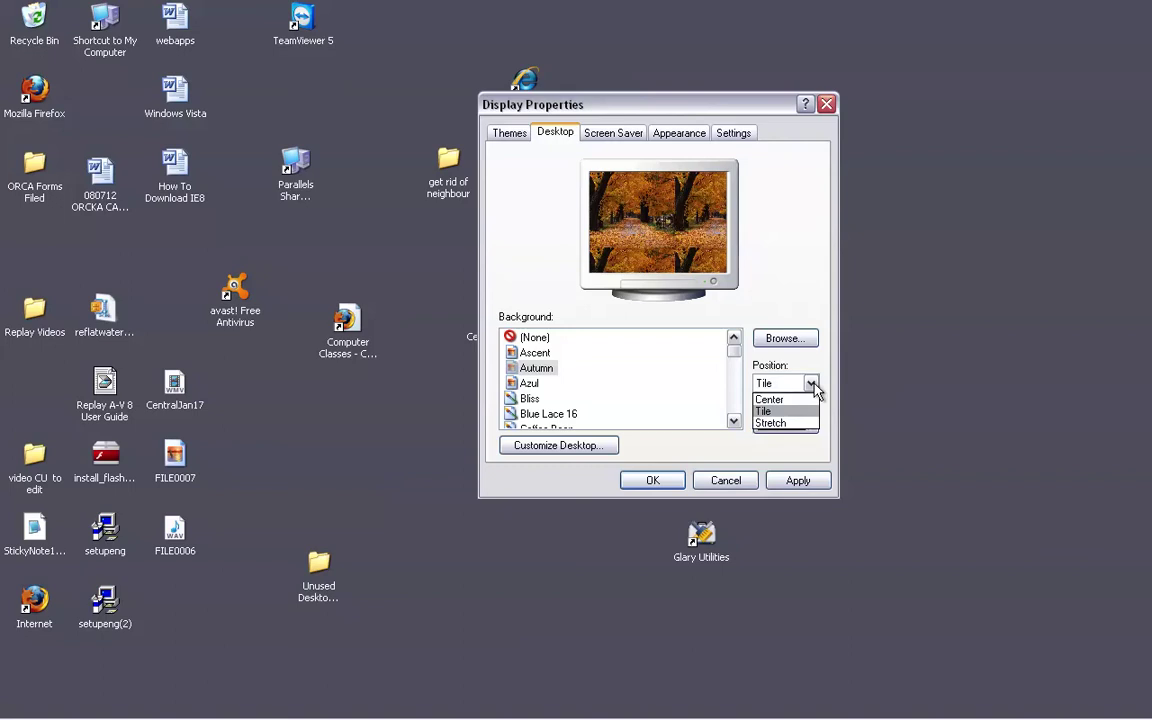
pyautogui.click(805, 423)
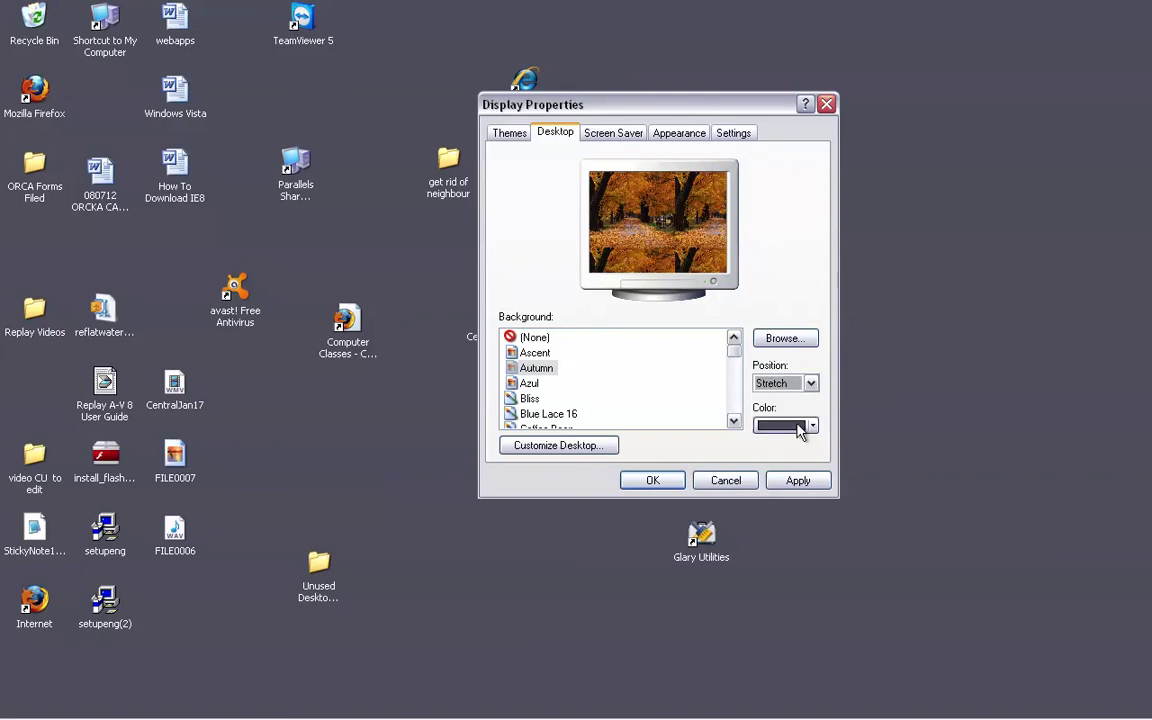
pyautogui.click(798, 482)
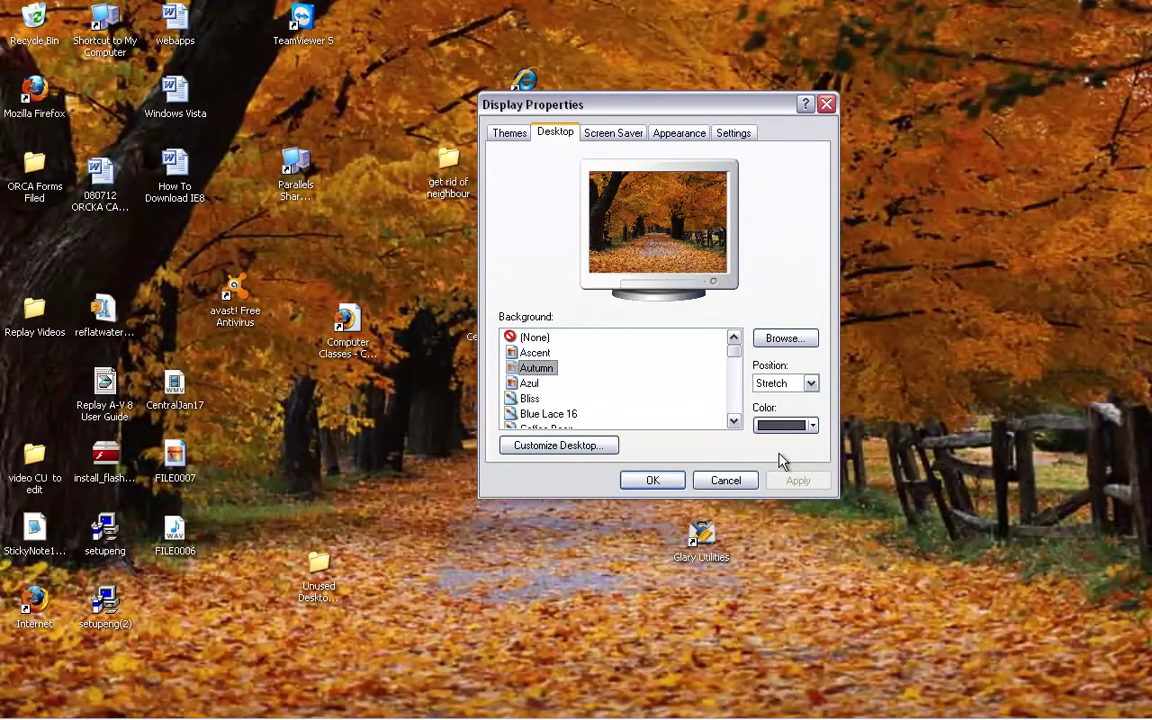
# - Move the photos cuc rummage sale, Internet Explorer and get rid of neighbour icons rightward, with the dialog moved aside and back
pyautogui.moveTo(676, 108); pyautogui.dragTo(280, 313)
pyautogui.moveTo(724, 226); pyautogui.dragTo(942, 336)
pyautogui.moveTo(523, 86); pyautogui.dragTo(752, 340)
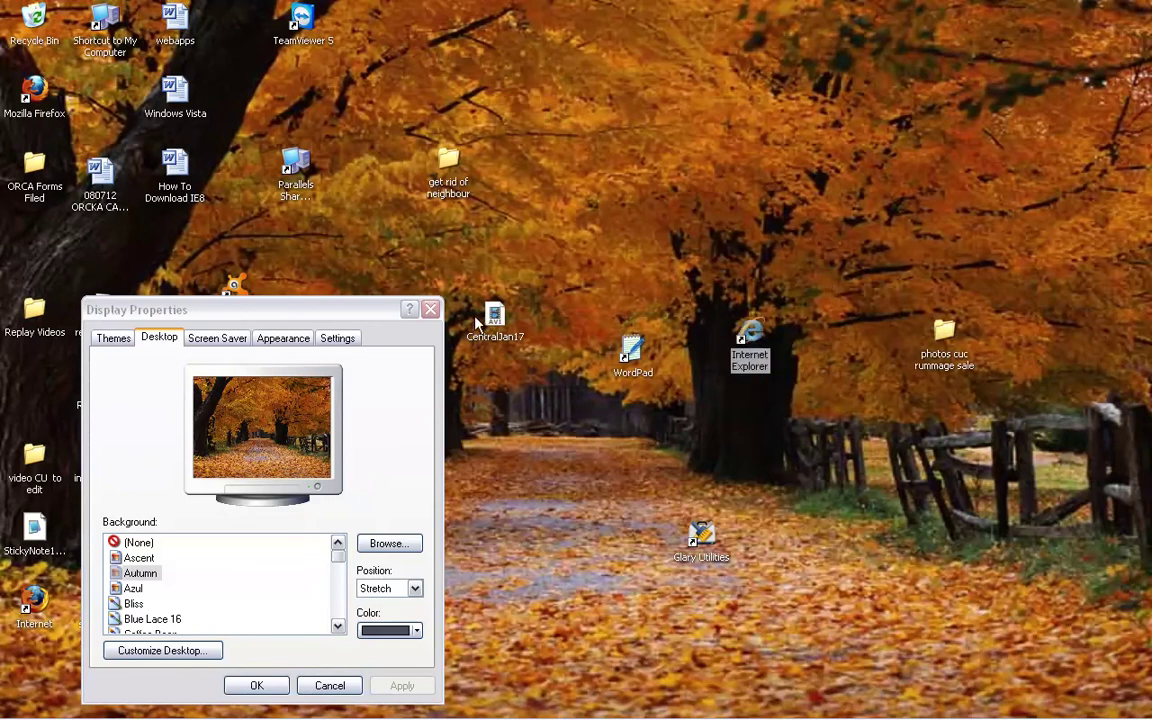
pyautogui.moveTo(452, 157); pyautogui.dragTo(1104, 340)
pyautogui.click(956, 460)
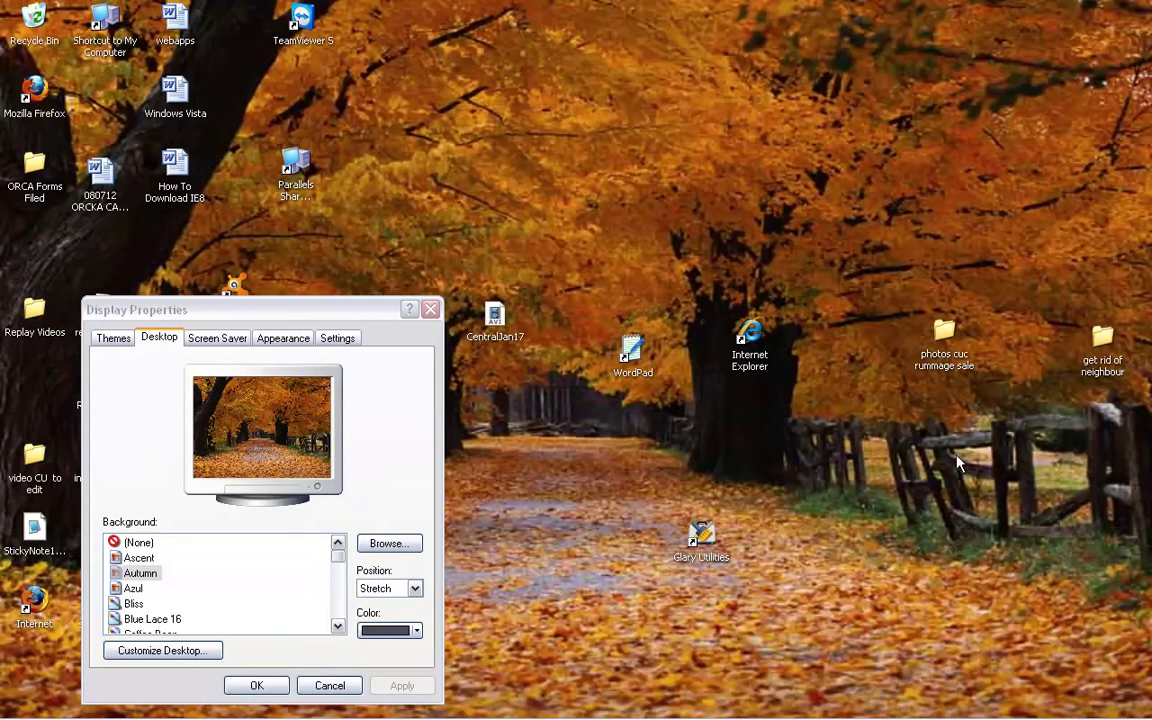
pyautogui.moveTo(335, 307); pyautogui.dragTo(685, 152)
# - On the Screen Saver tab, check the current screen saver's settings and dismiss the no-options message
pyautogui.click(566, 186)
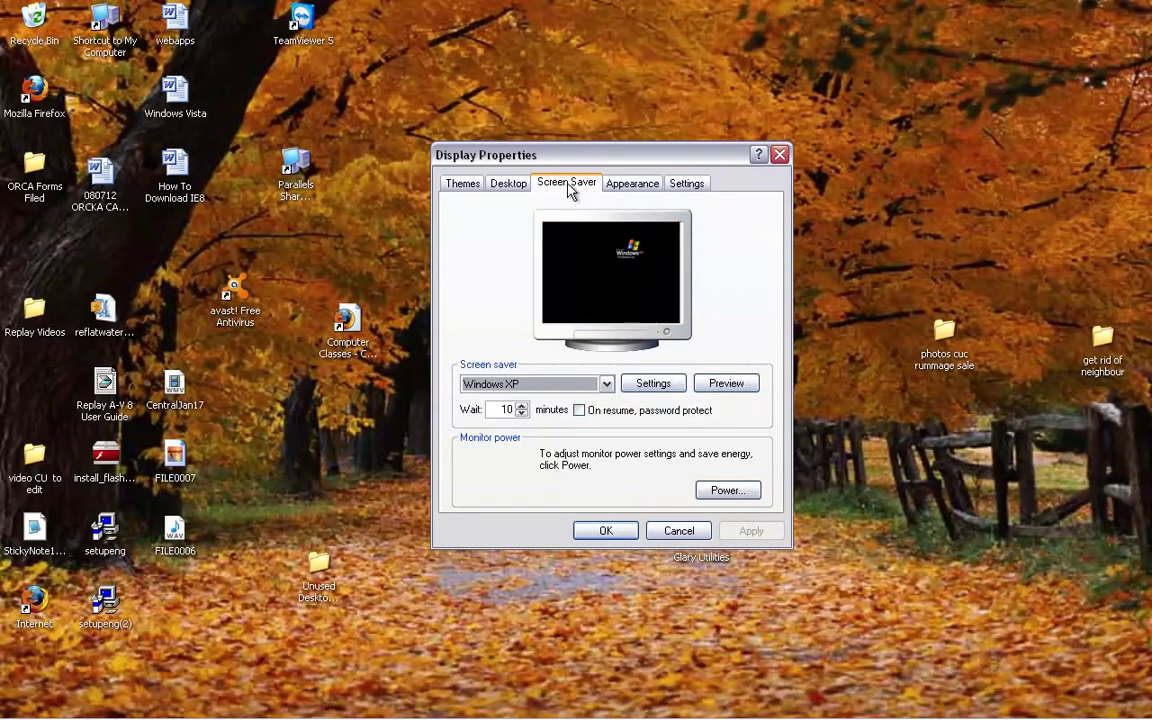
pyautogui.click(605, 386)
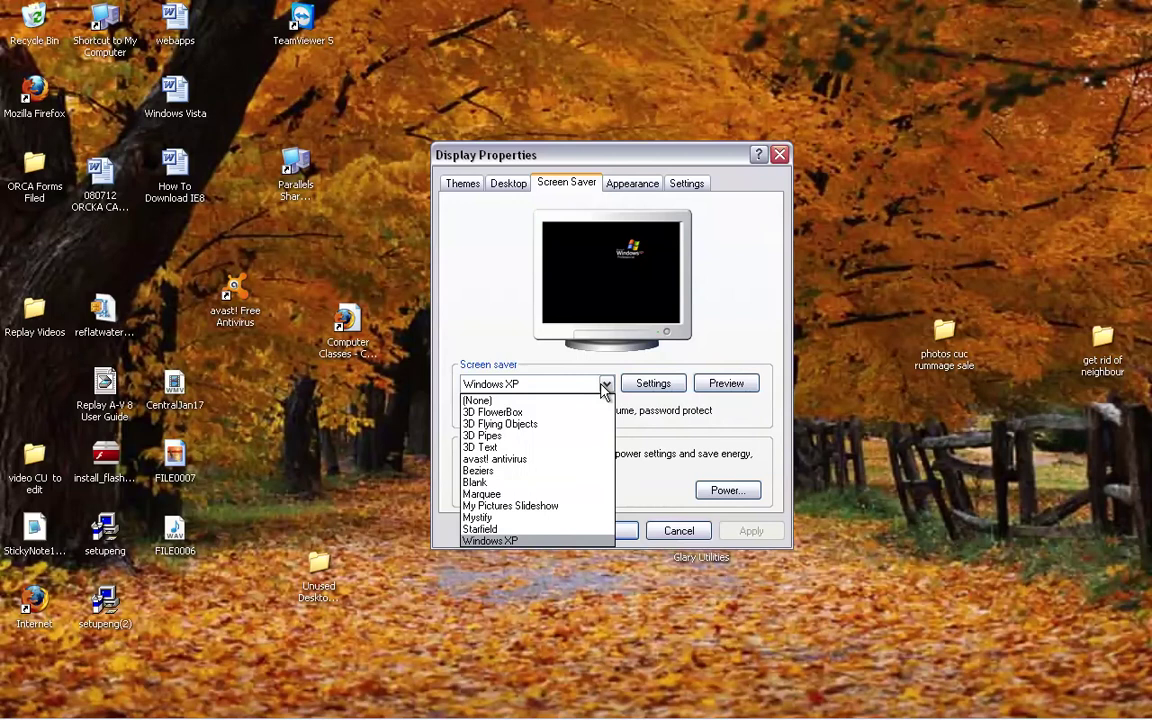
pyautogui.click(605, 386)
pyautogui.click(653, 384)
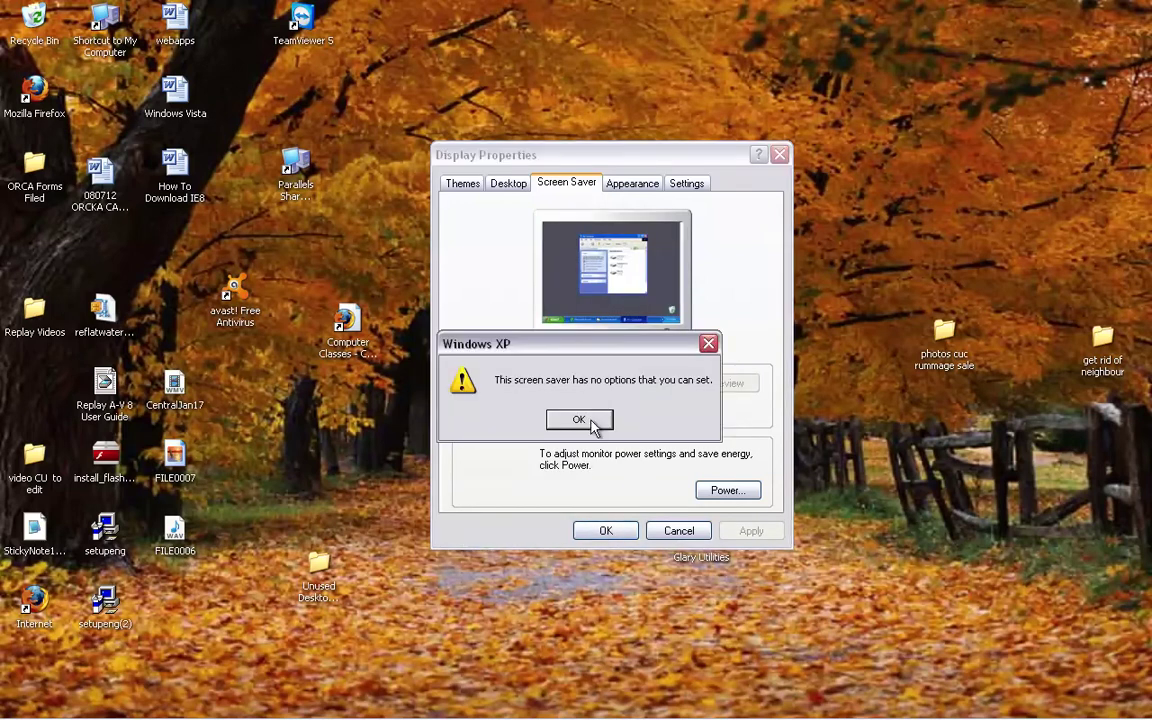
pyautogui.click(584, 422)
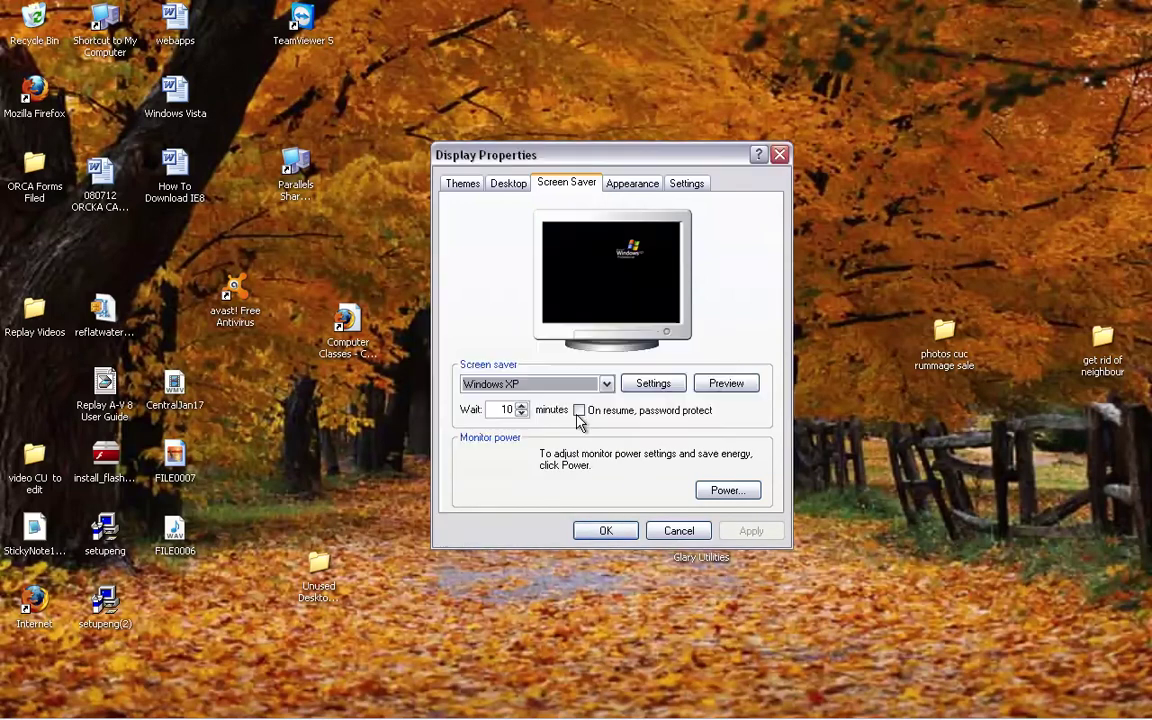
pyautogui.click(651, 390)
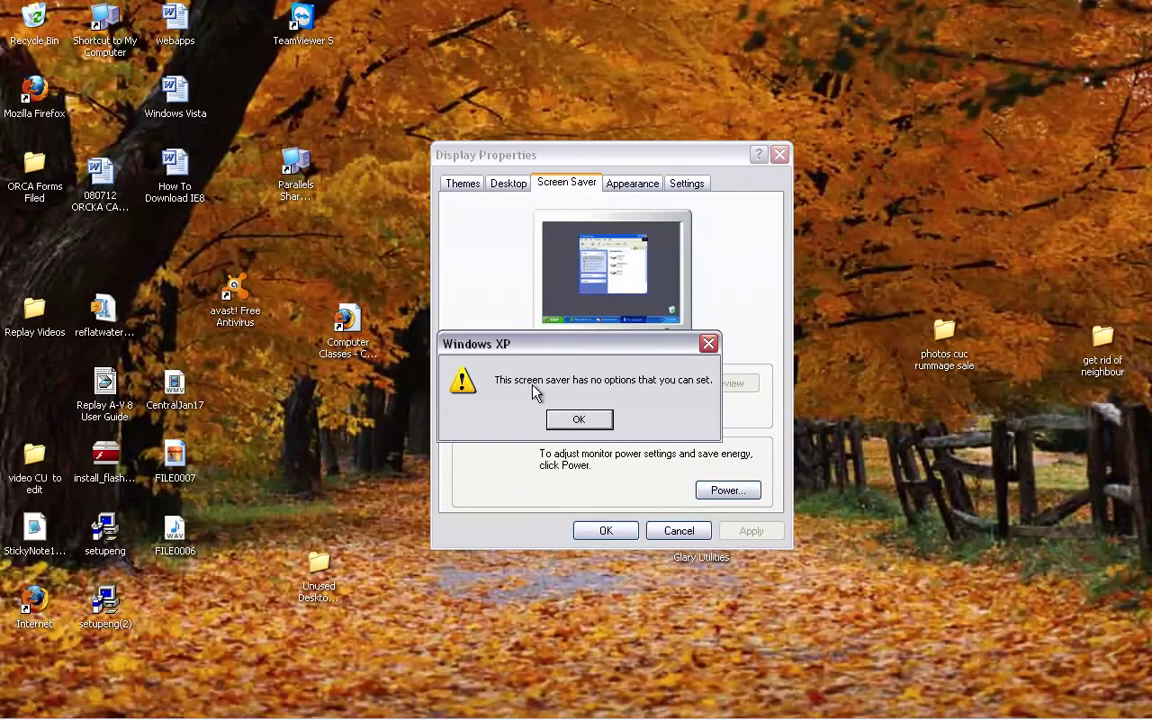
pyautogui.click(708, 344)
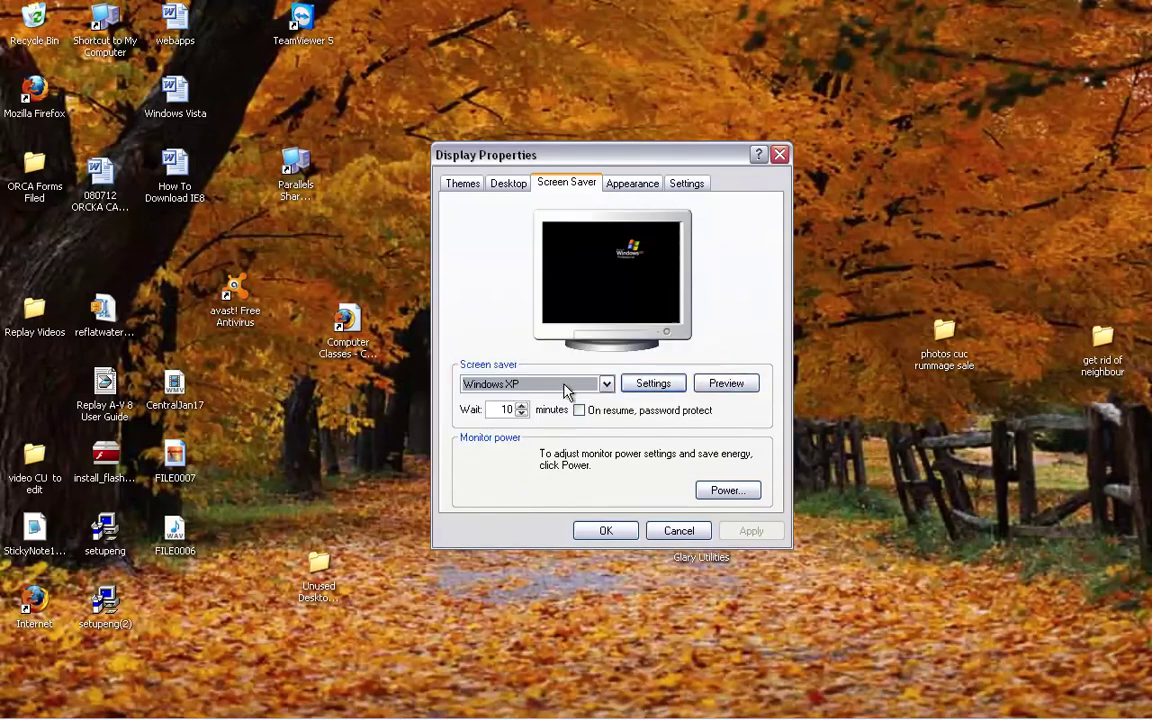
# - Try My Pictures Slideshow and 3D FlowerBox, then set the screen saver to (None)
pyautogui.click(606, 384)
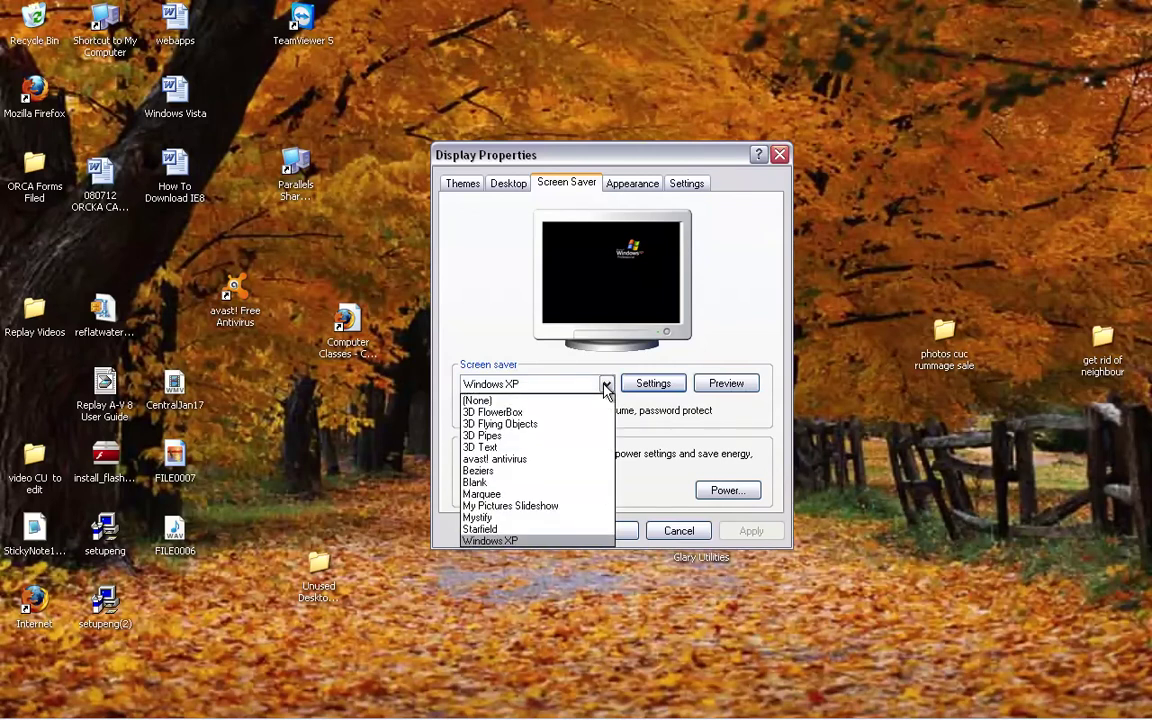
pyautogui.click(522, 514)
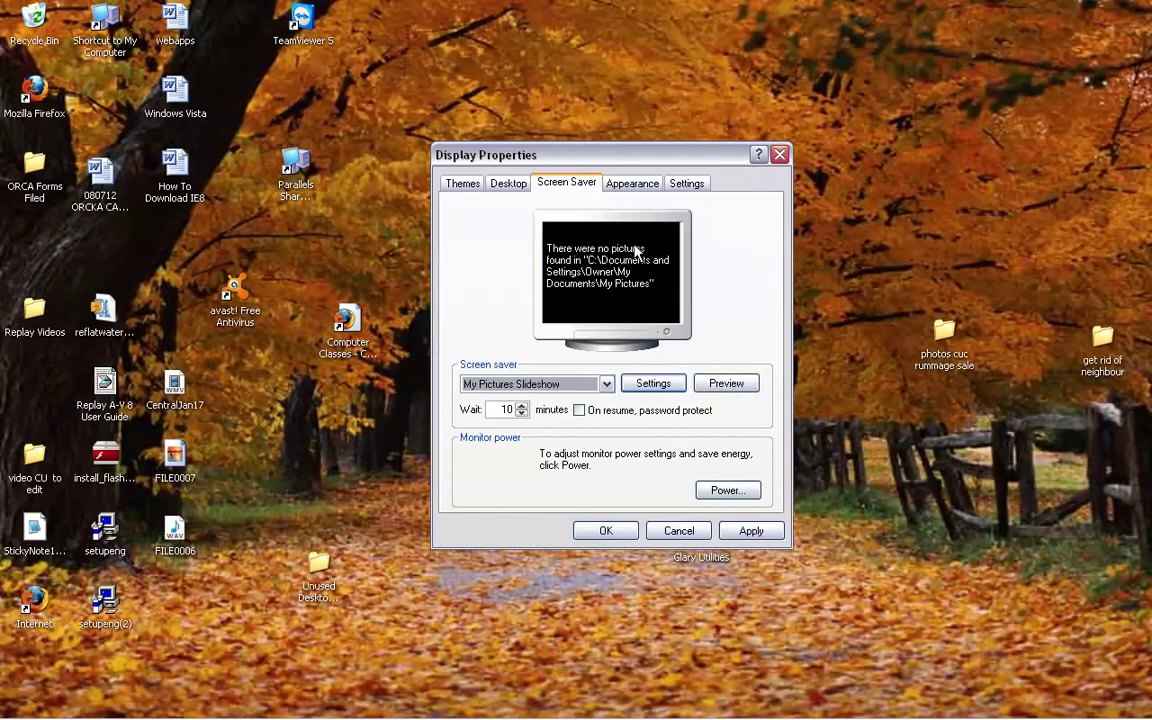
pyautogui.click(606, 385)
pyautogui.click(490, 412)
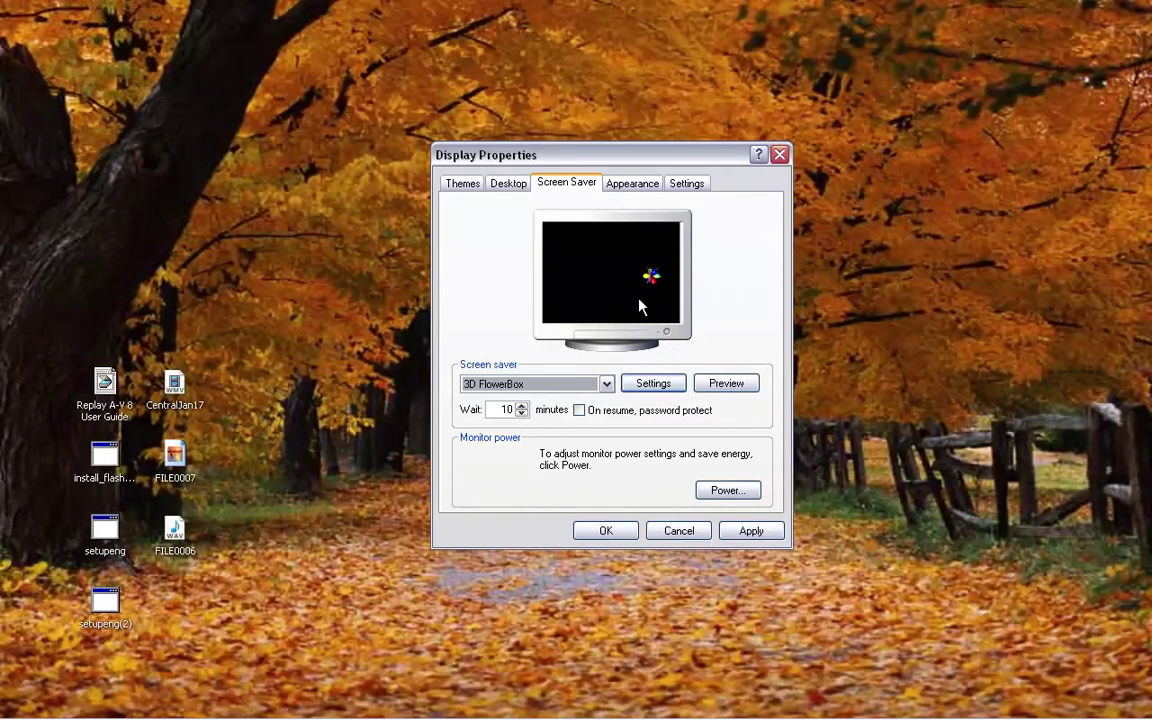
pyautogui.click(606, 384)
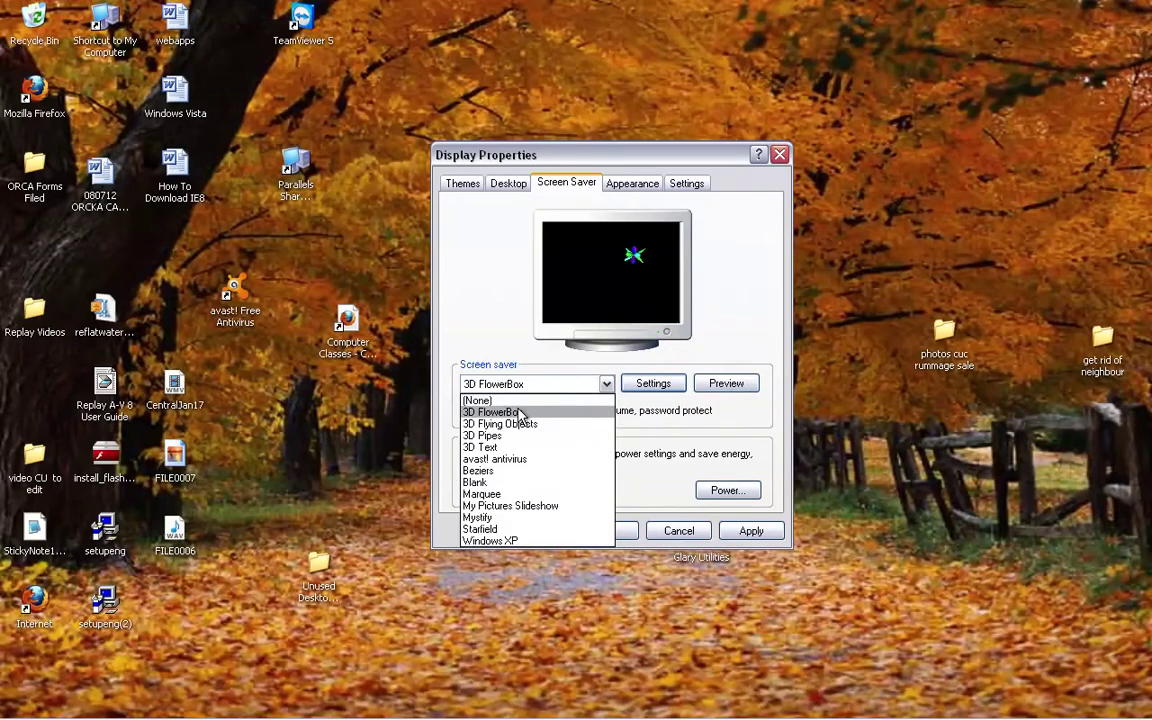
pyautogui.click(514, 402)
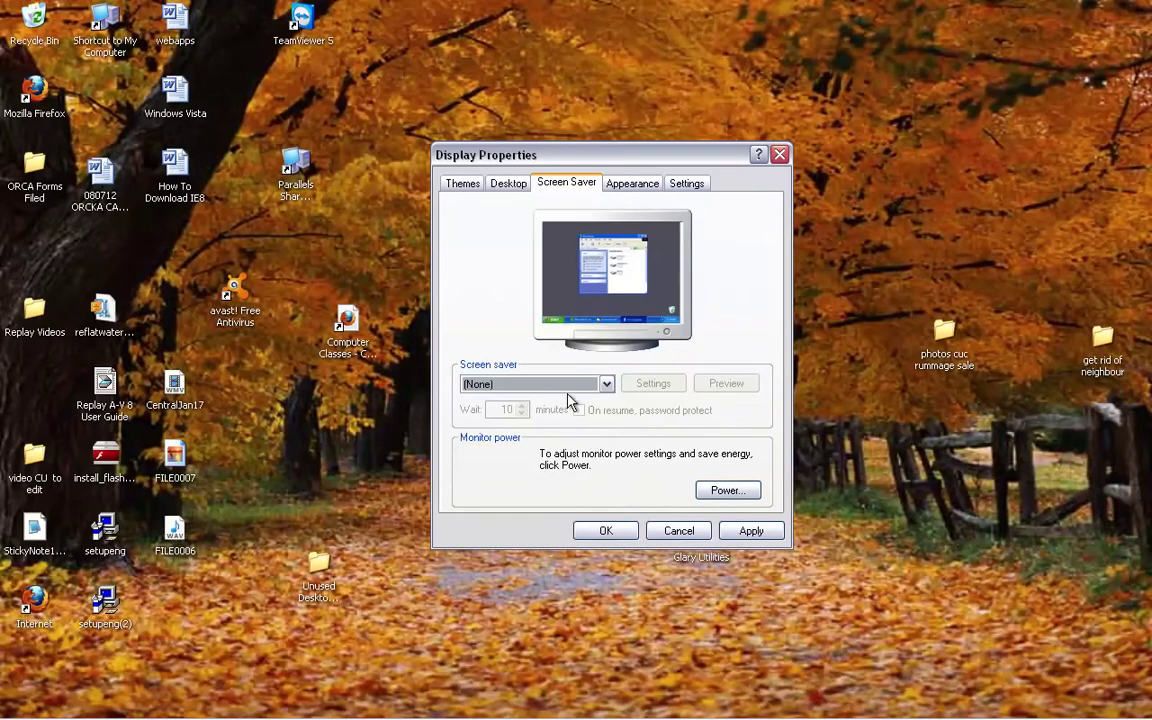
# - Keep Windows XP style, choose the Olive Green colour scheme, and view the Effects settings
pyautogui.click(631, 192)
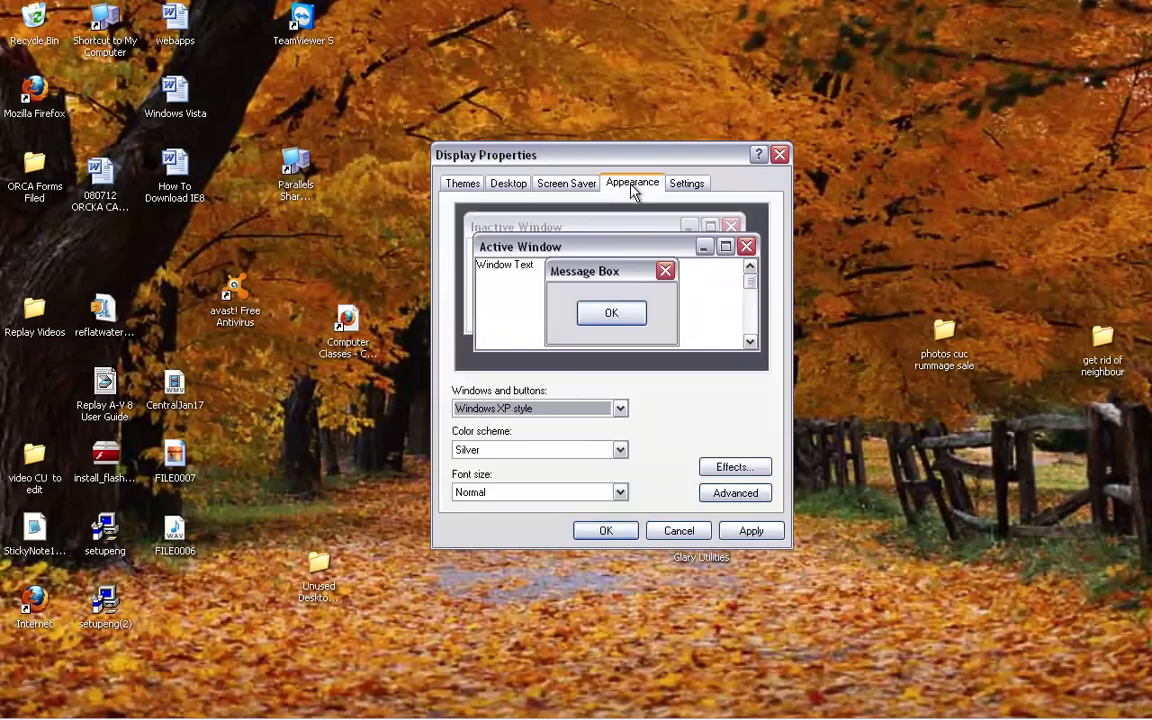
pyautogui.click(620, 408)
pyautogui.click(620, 410)
pyautogui.click(590, 456)
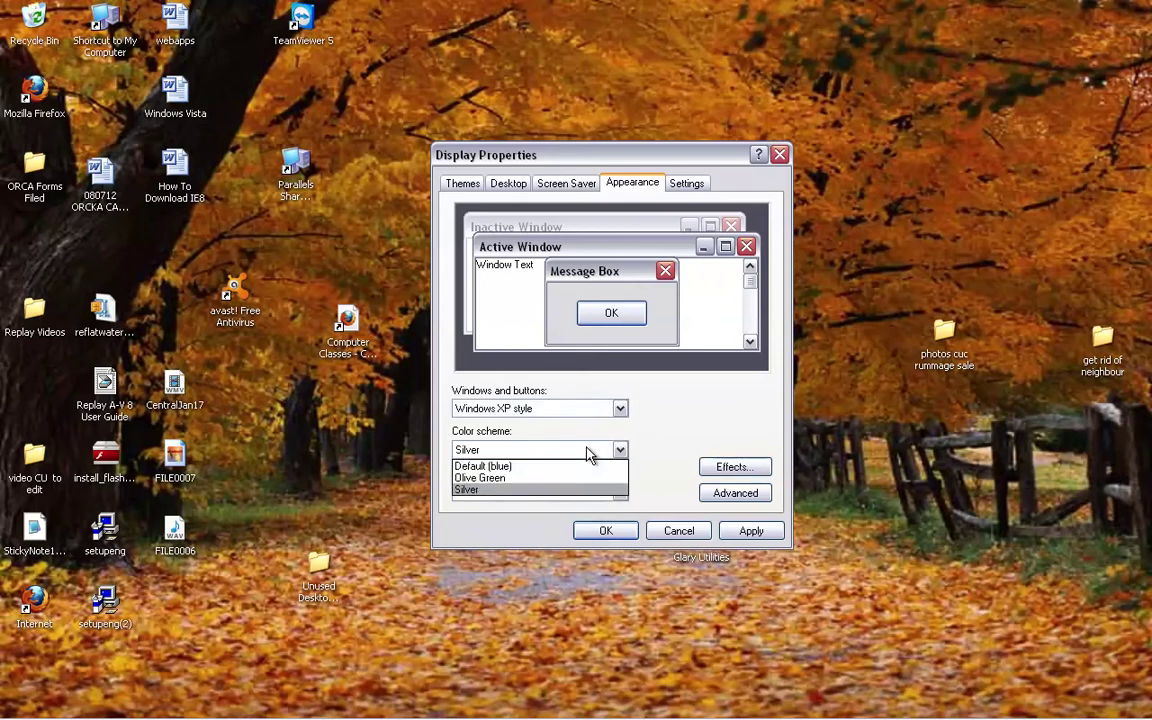
pyautogui.click(512, 478)
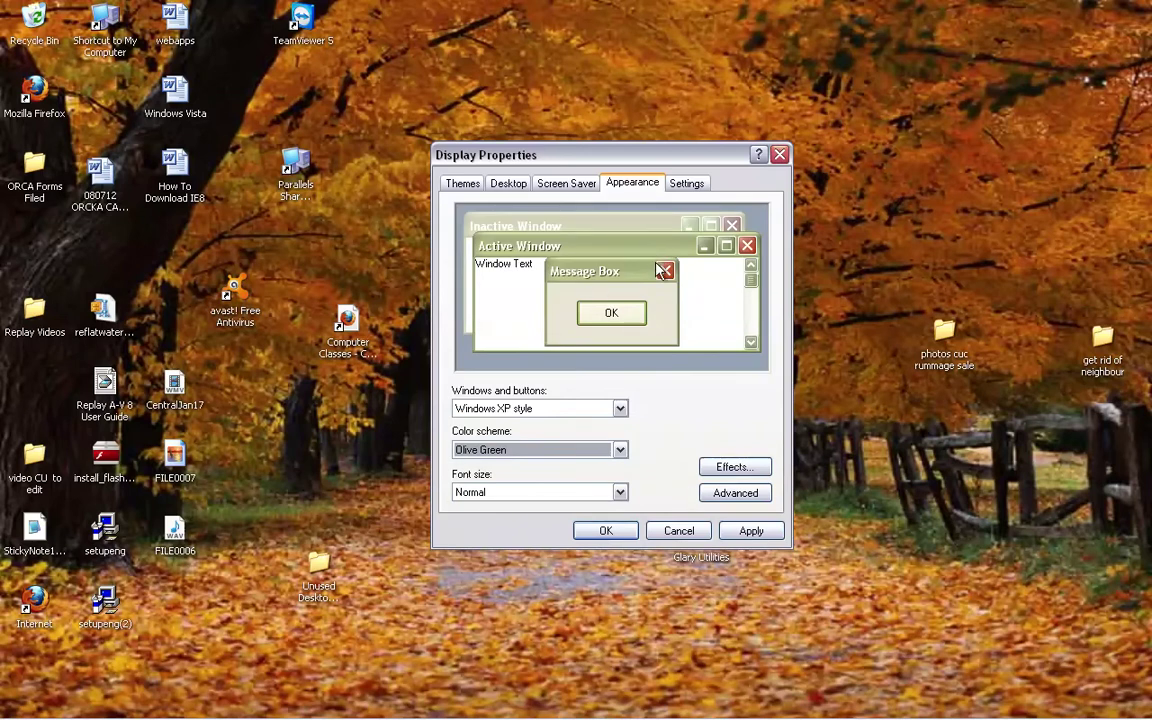
pyautogui.click(730, 470)
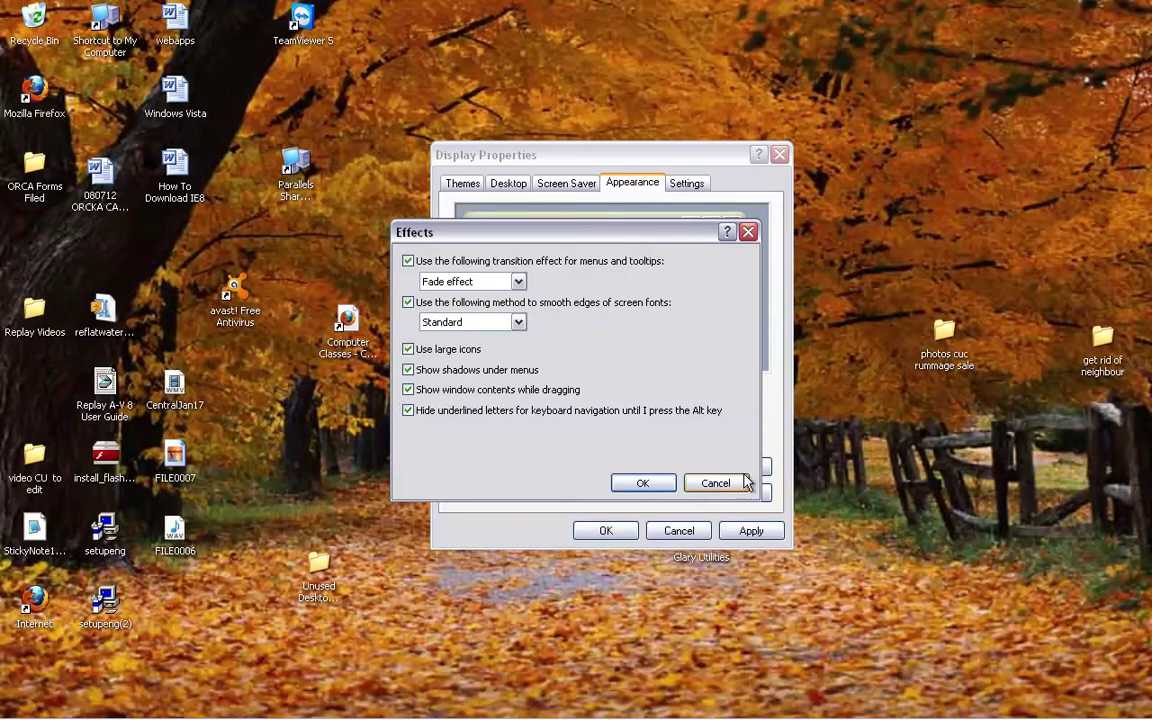
# - In Advanced Appearance, set the Desktop colour to bright green after briefly trying dark red
pyautogui.click(641, 483)
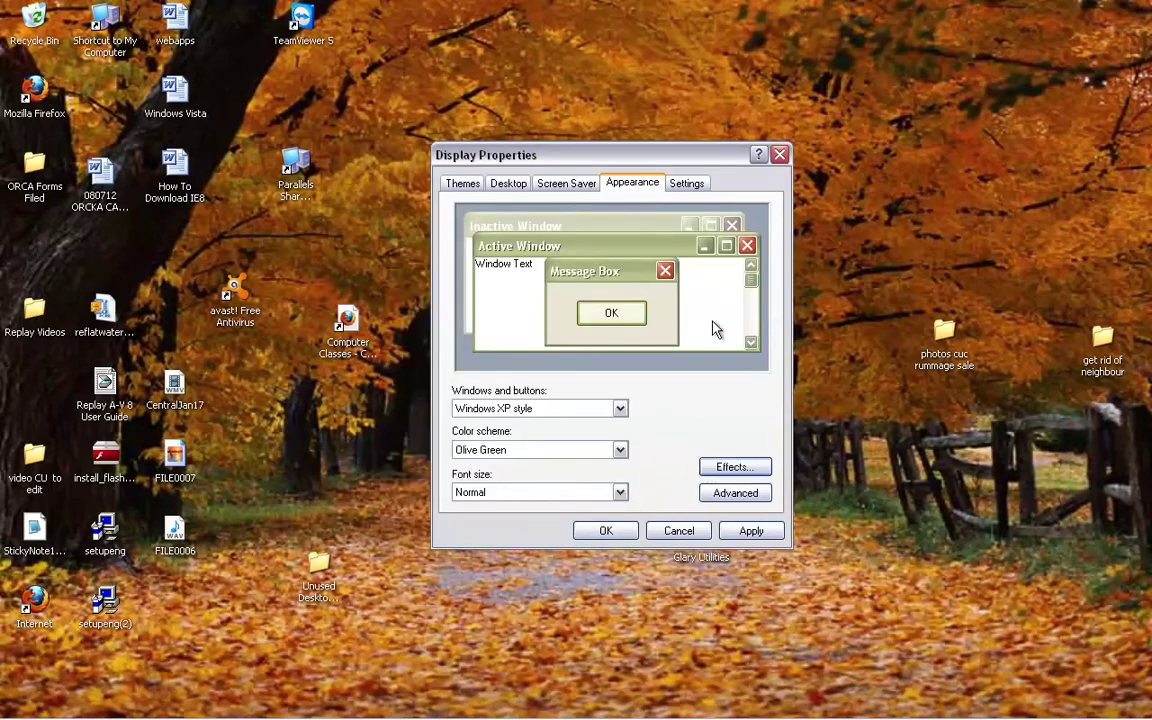
pyautogui.click(737, 494)
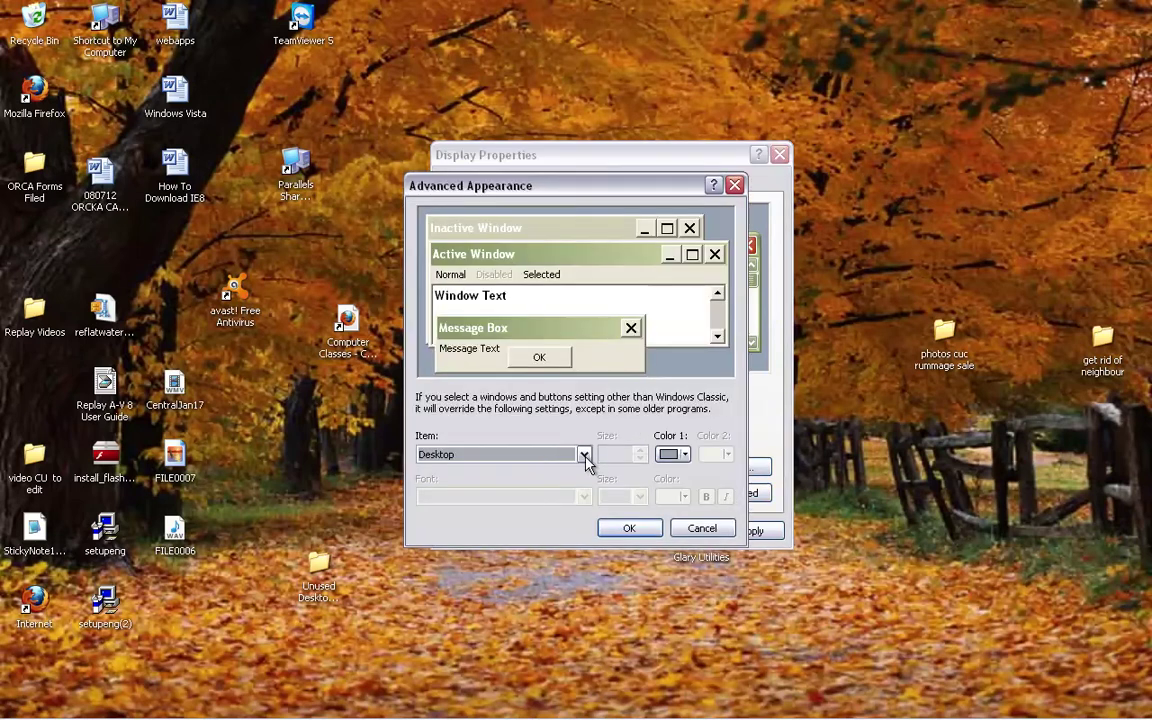
pyautogui.click(686, 457)
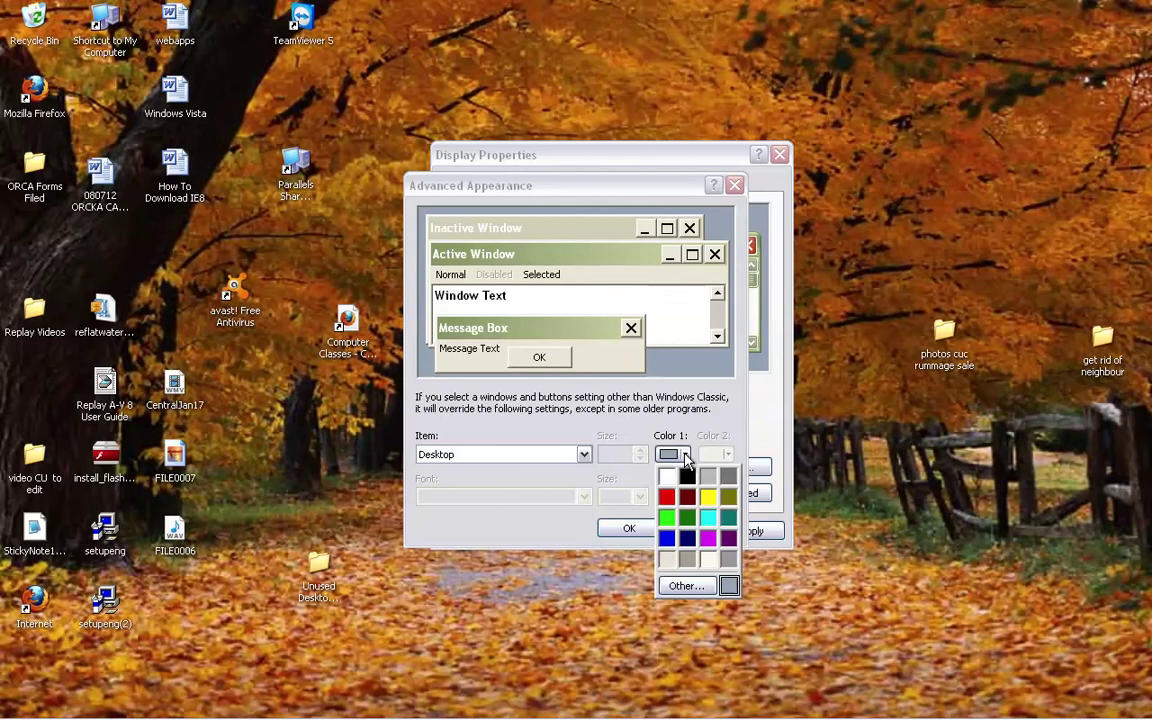
pyautogui.click(687, 500)
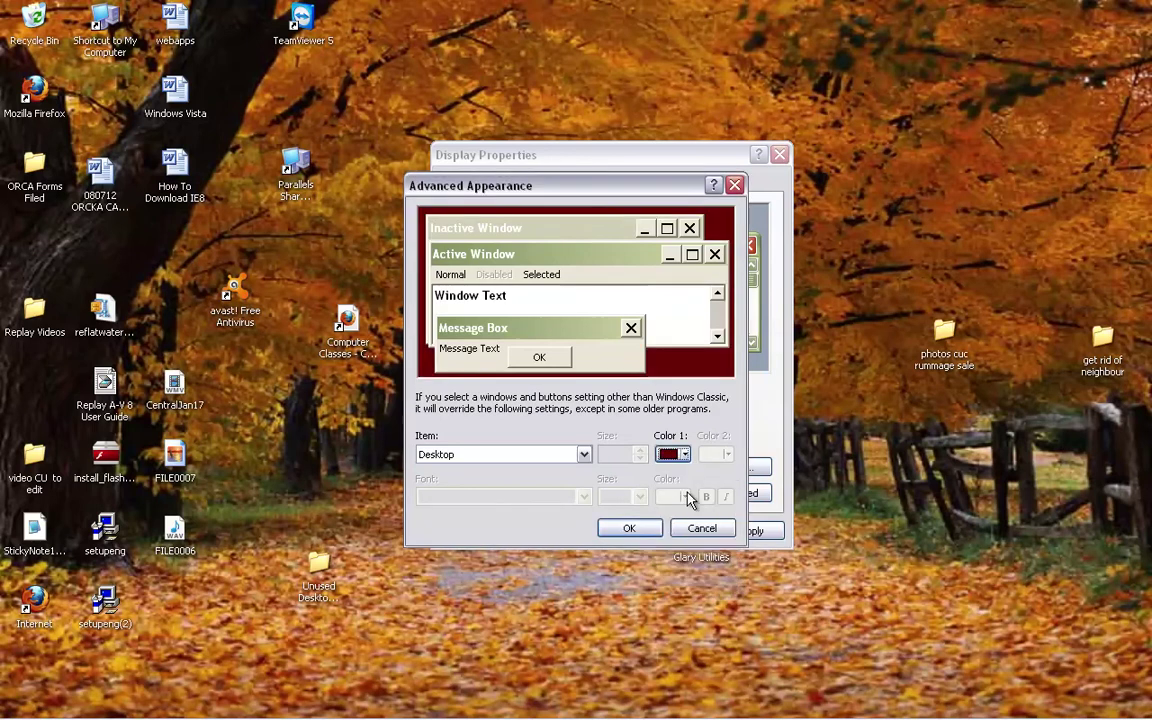
pyautogui.click(673, 455)
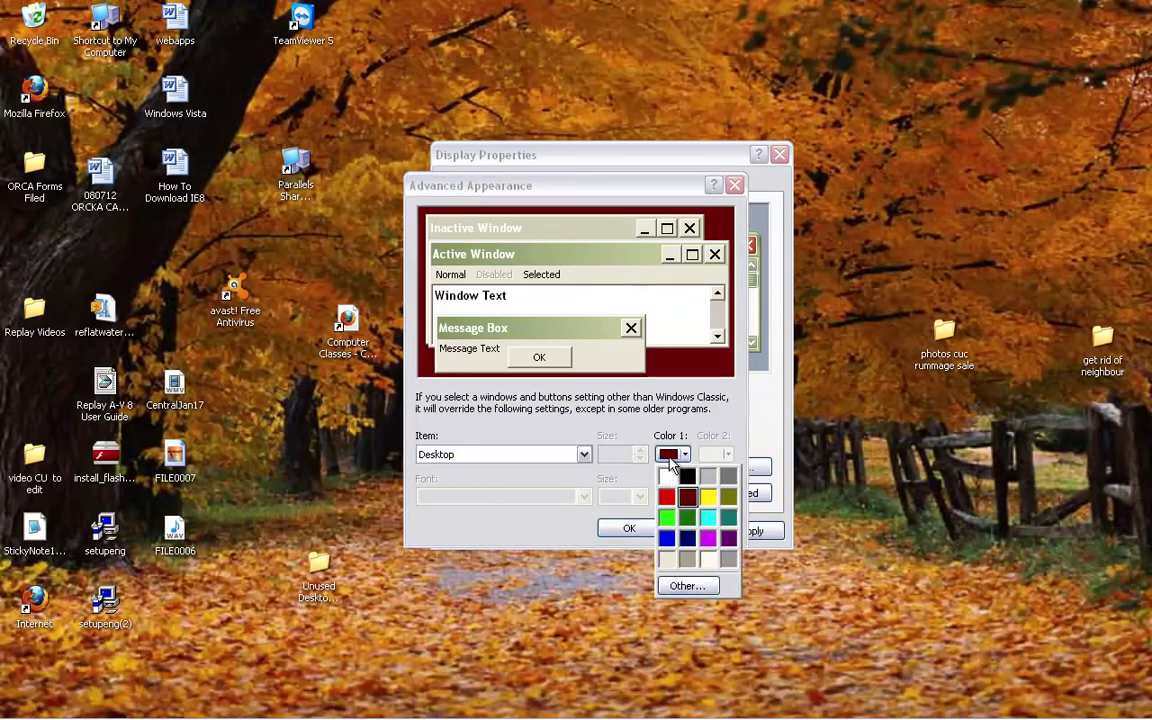
pyautogui.click(668, 514)
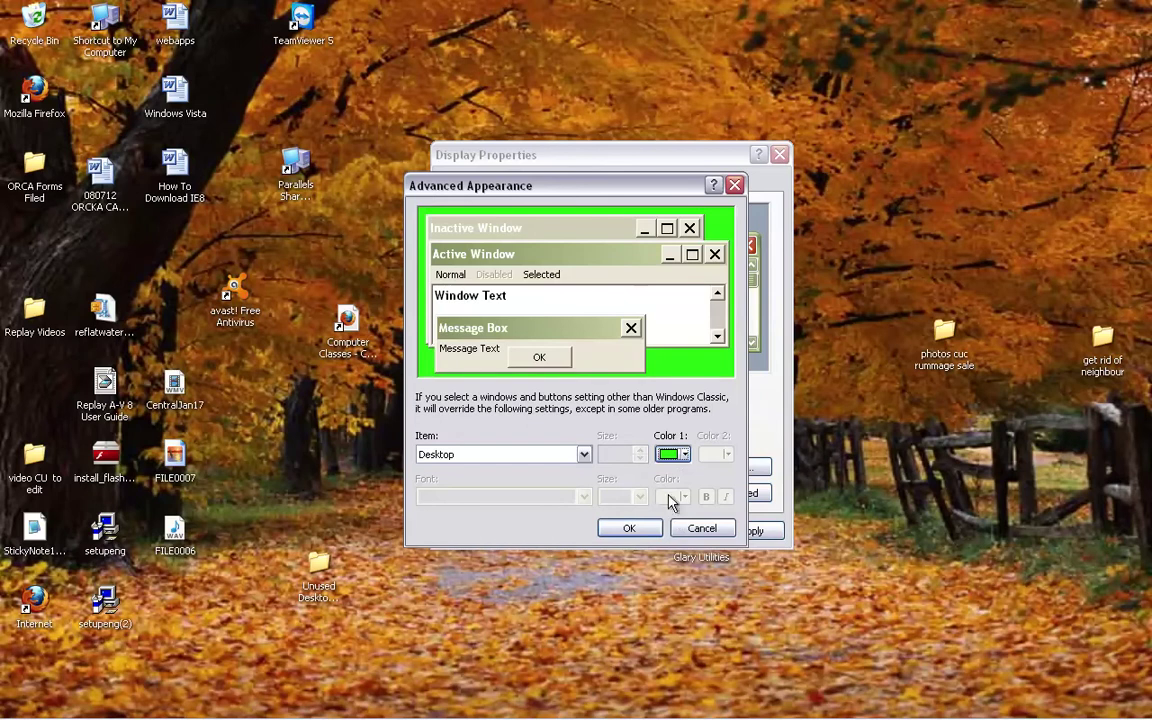
# - Reduce the Caption Buttons size to 8
pyautogui.click(584, 455)
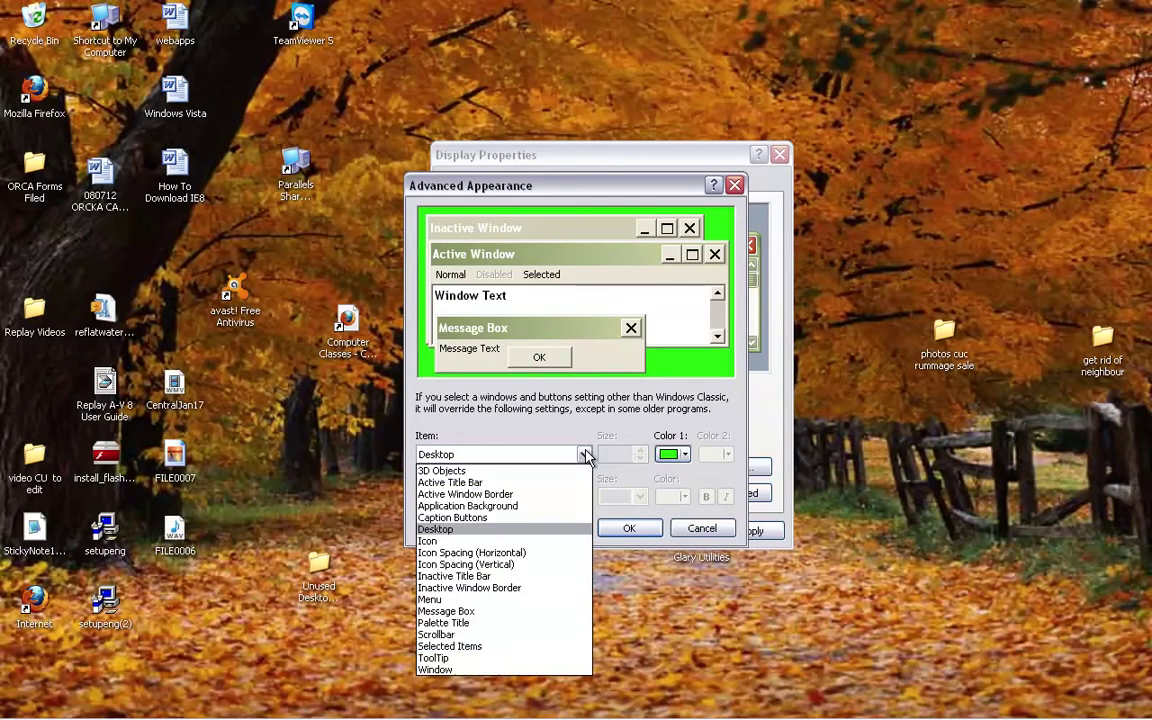
pyautogui.click(462, 518)
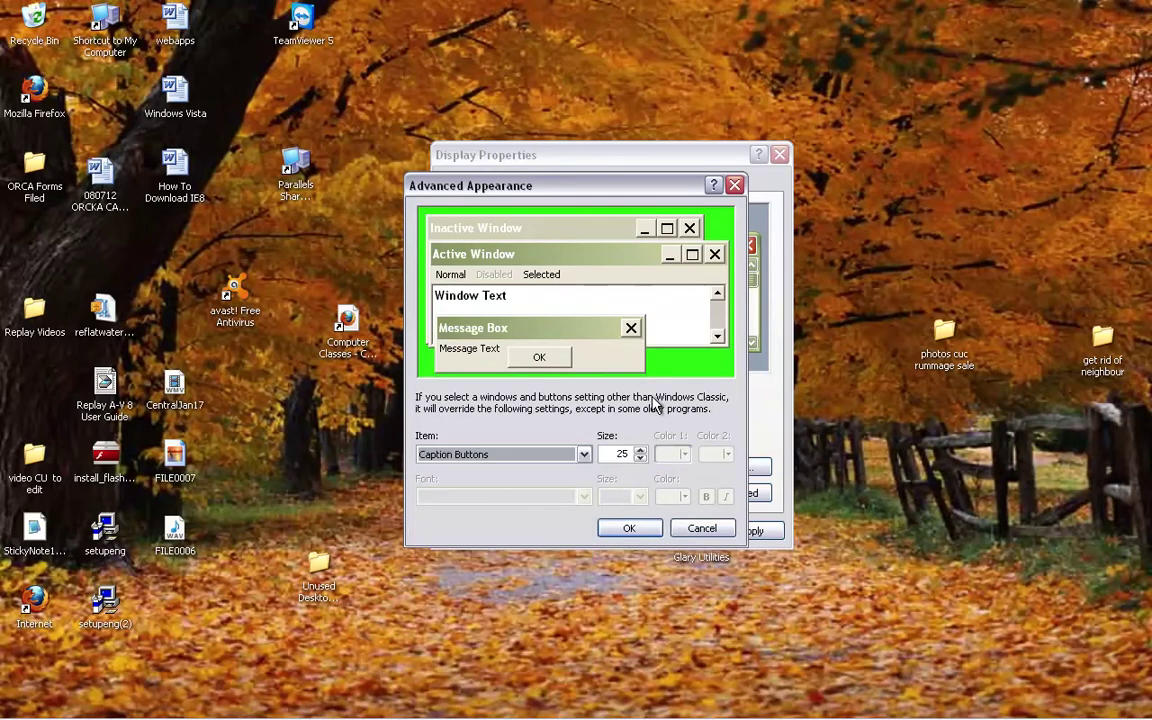
pyautogui.click(640, 459)
pyautogui.moveTo(640, 459); pyautogui.dragTo(640, 459)
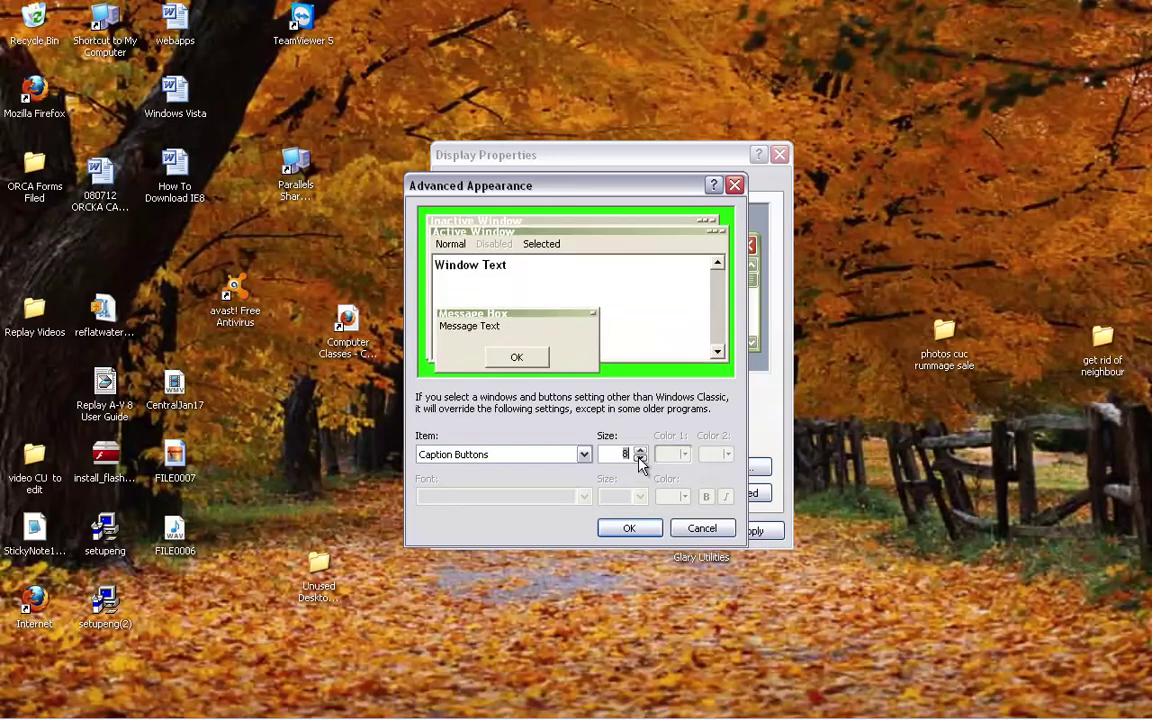
# - Enlarge the Active Title Bar to size 33 and set its second gradient colour to black
pyautogui.click(584, 455)
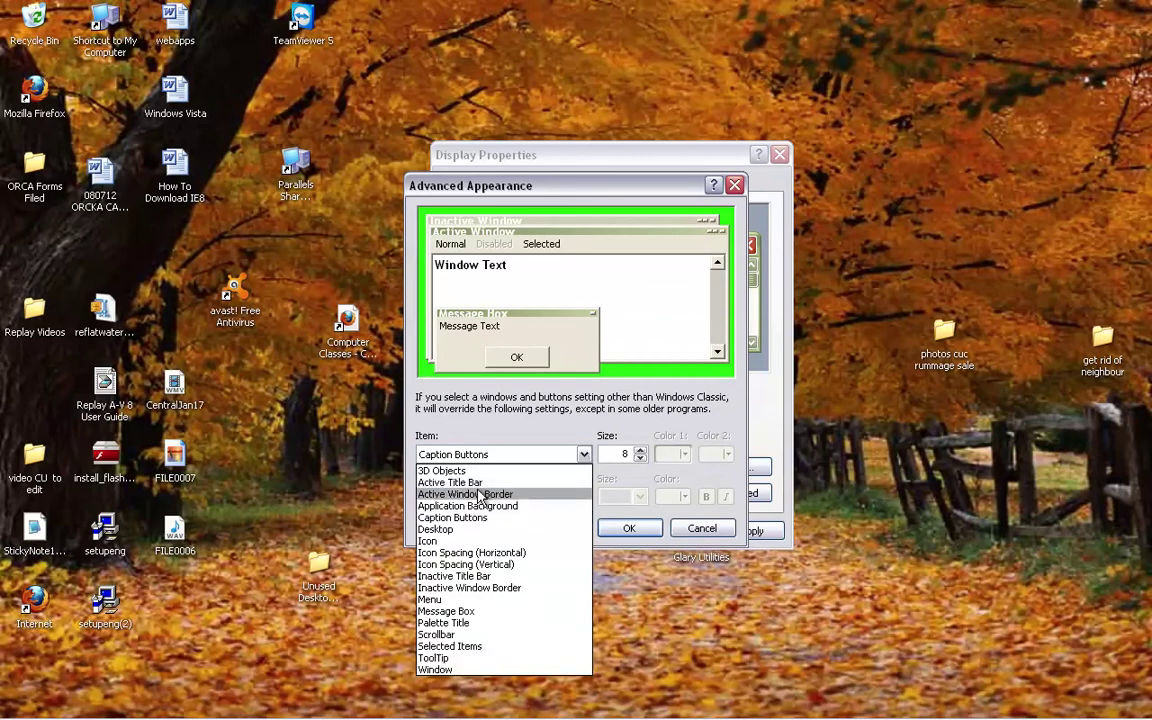
pyautogui.click(450, 482)
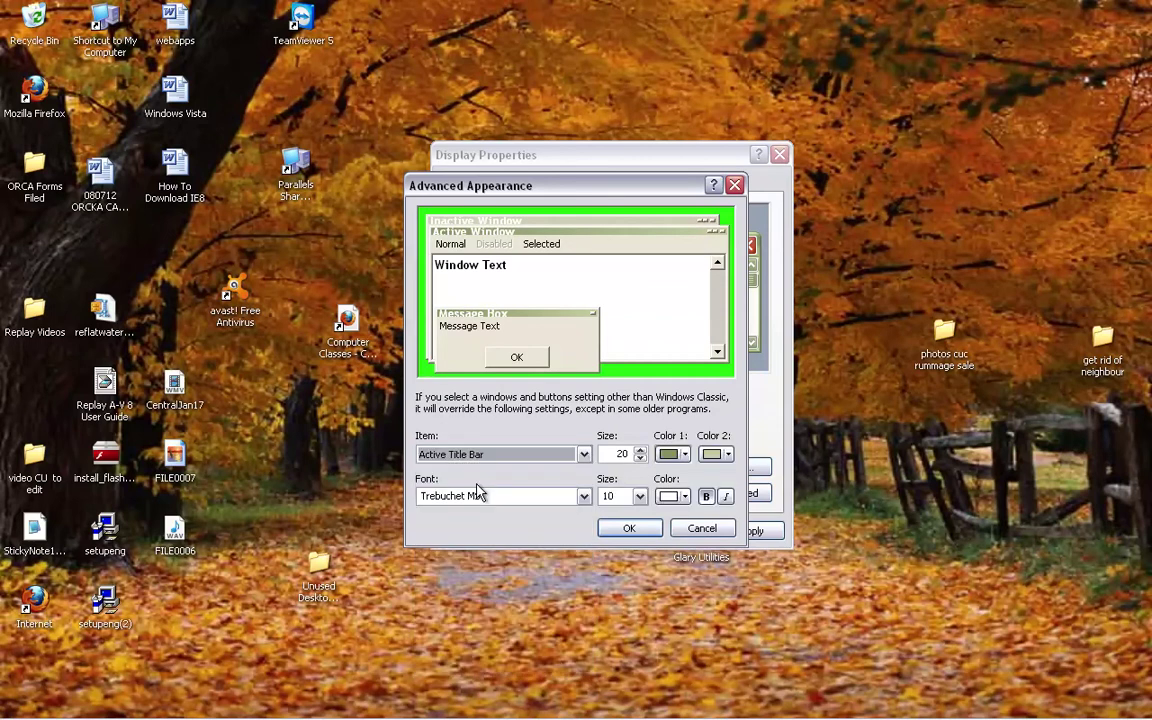
pyautogui.click(640, 450)
pyautogui.click(640, 450)
pyautogui.click(640, 450)
pyautogui.click(640, 450)
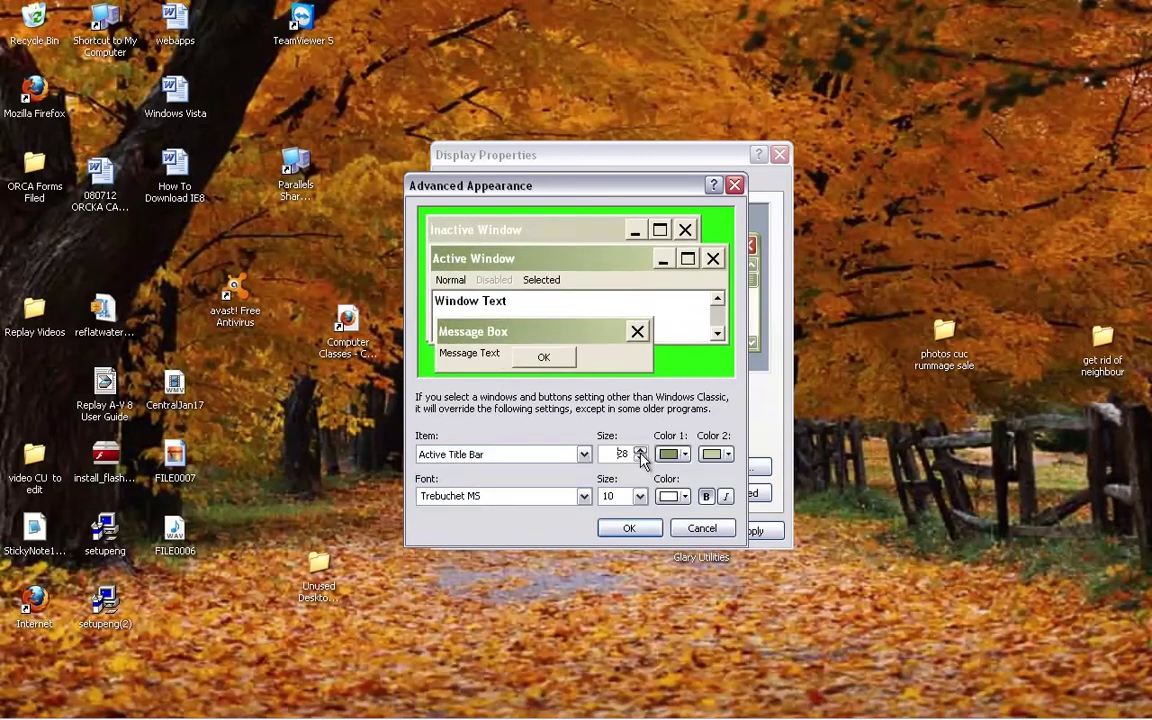
pyautogui.click(640, 450)
pyautogui.click(640, 450)
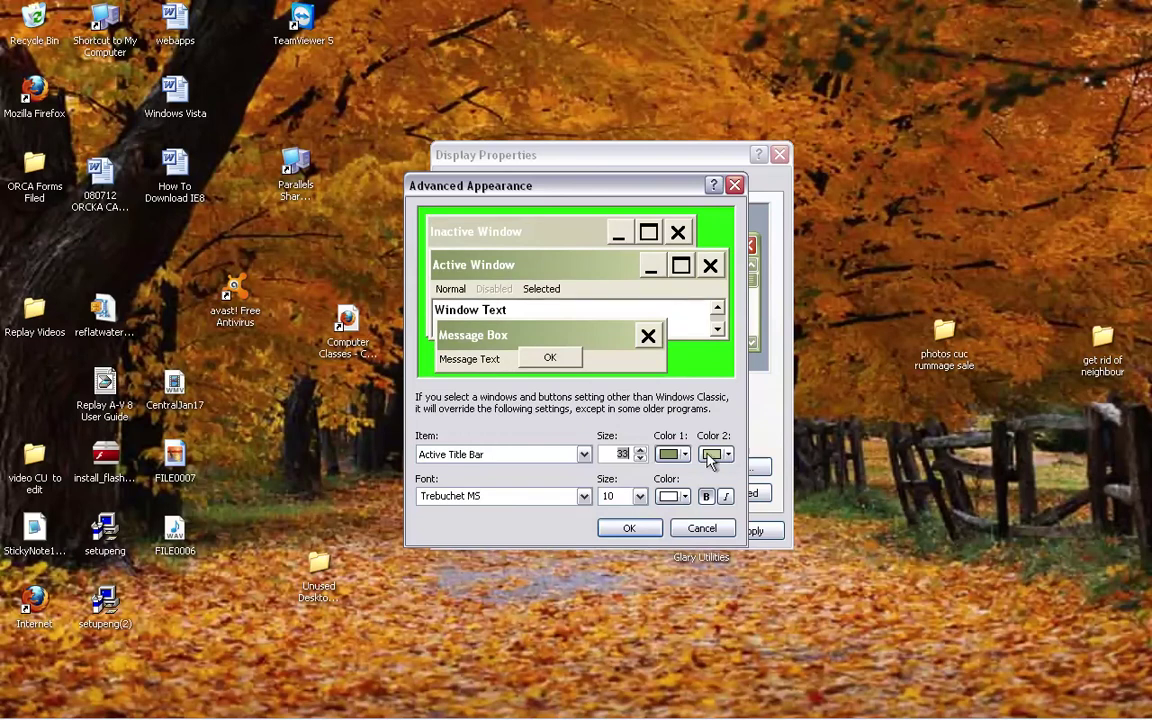
pyautogui.click(730, 456)
pyautogui.click(730, 481)
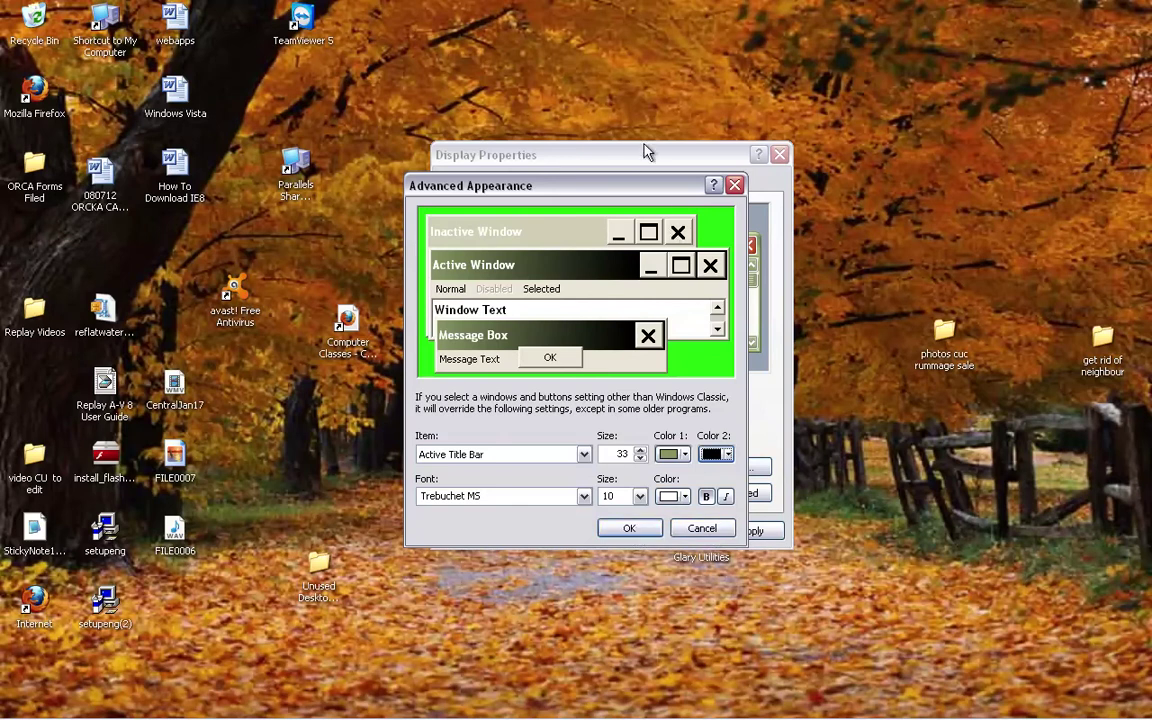
# - Confirm Advanced Appearance with OK, then cancel Display Properties without applying
pyautogui.moveTo(656, 188); pyautogui.dragTo(388, 242)
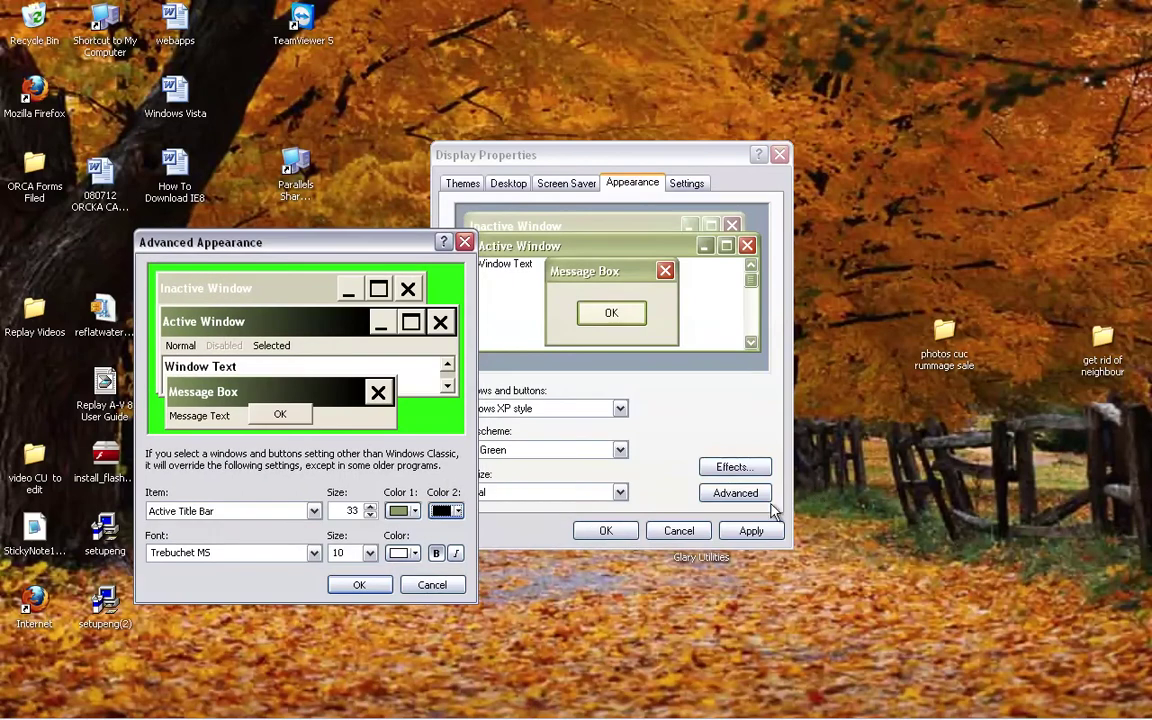
pyautogui.click(359, 585)
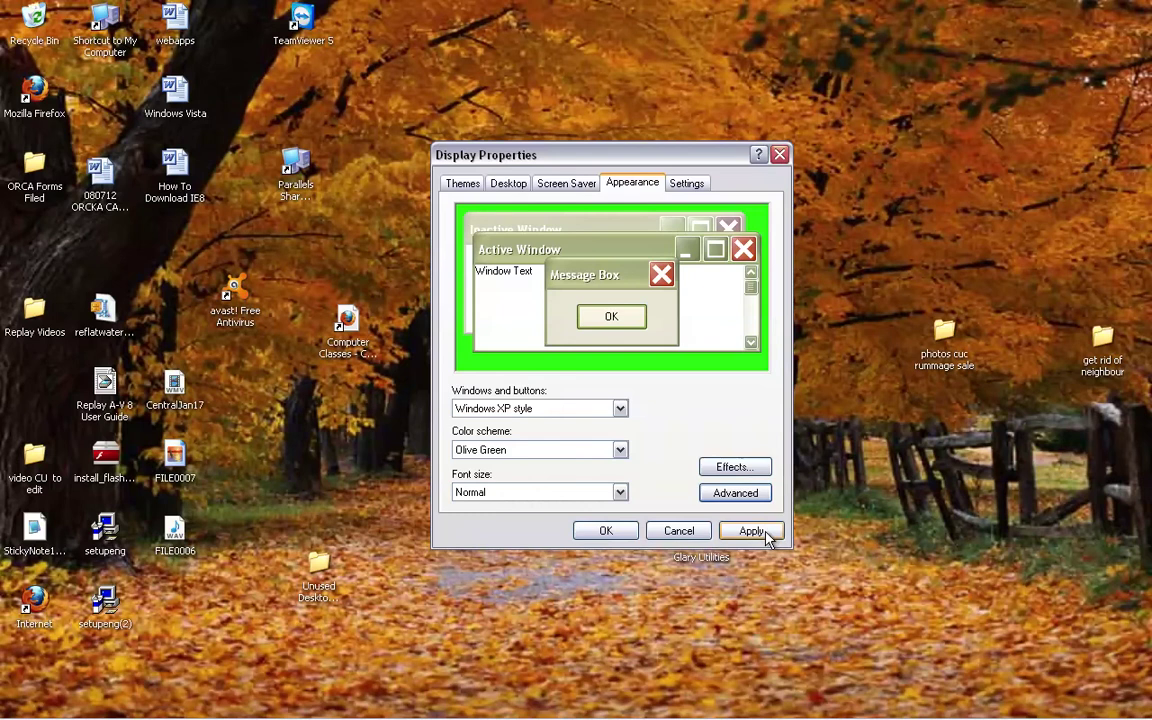
pyautogui.click(677, 531)
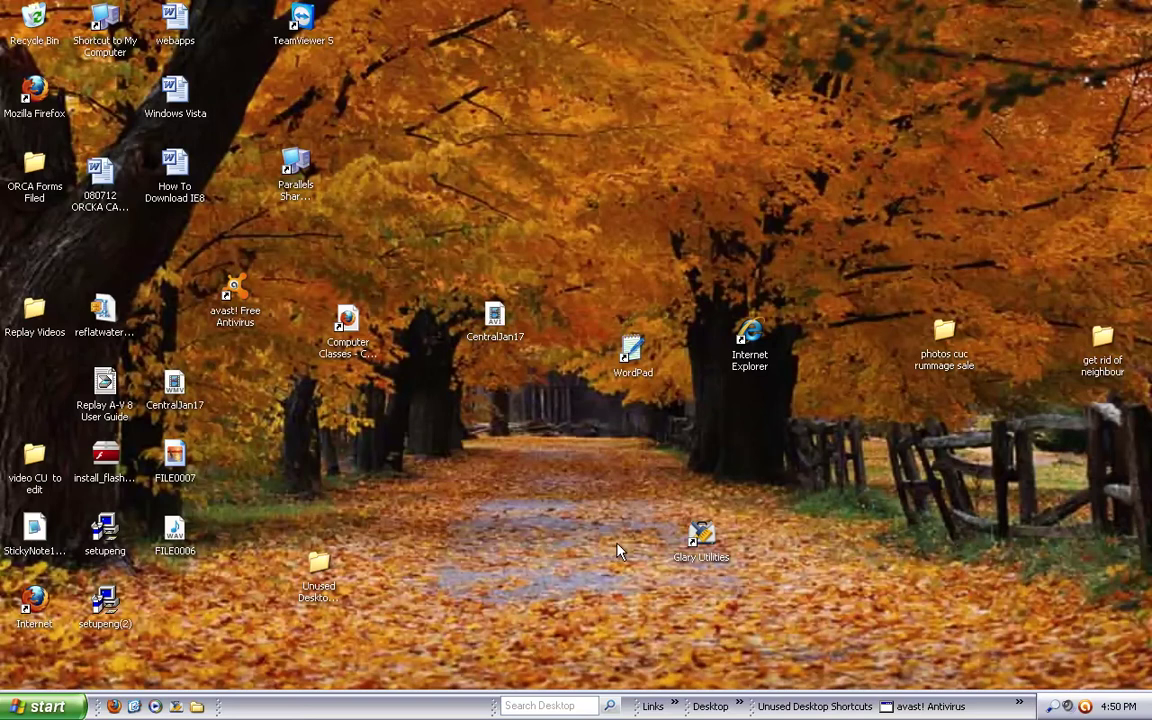
# - Reopen Display Properties on the Settings tab, keeping 1280 by 800 and Highest (32 bit) colour
pyautogui.rightClick(555, 453)
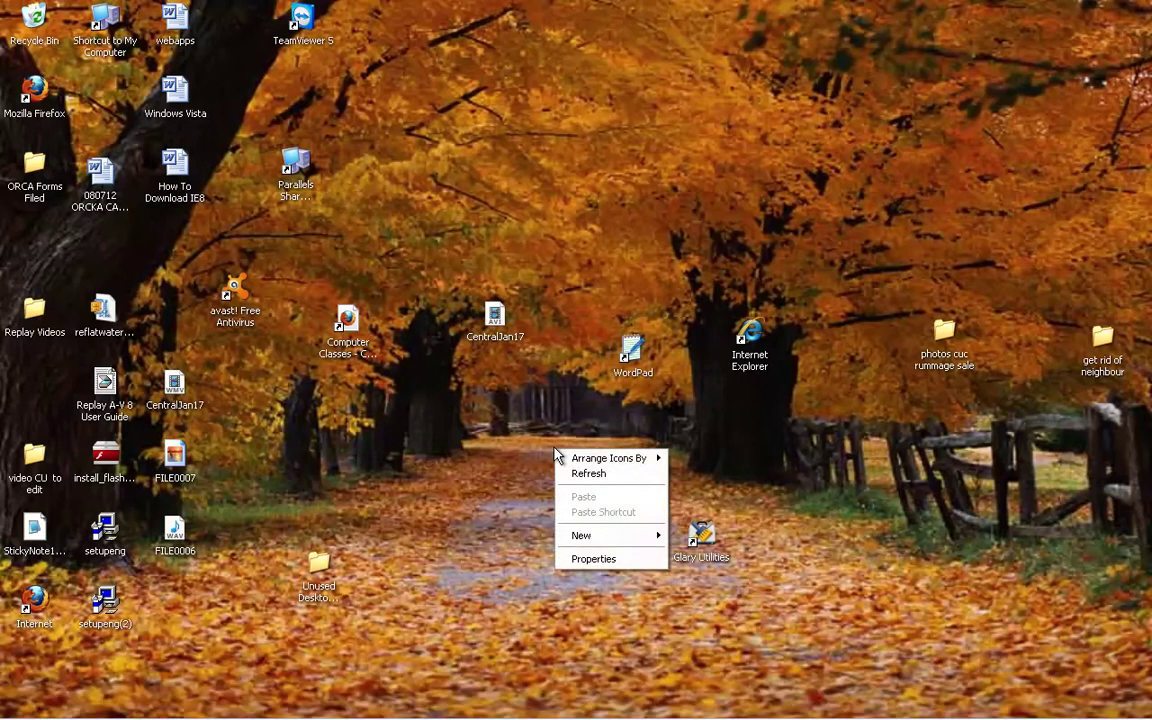
pyautogui.click(599, 561)
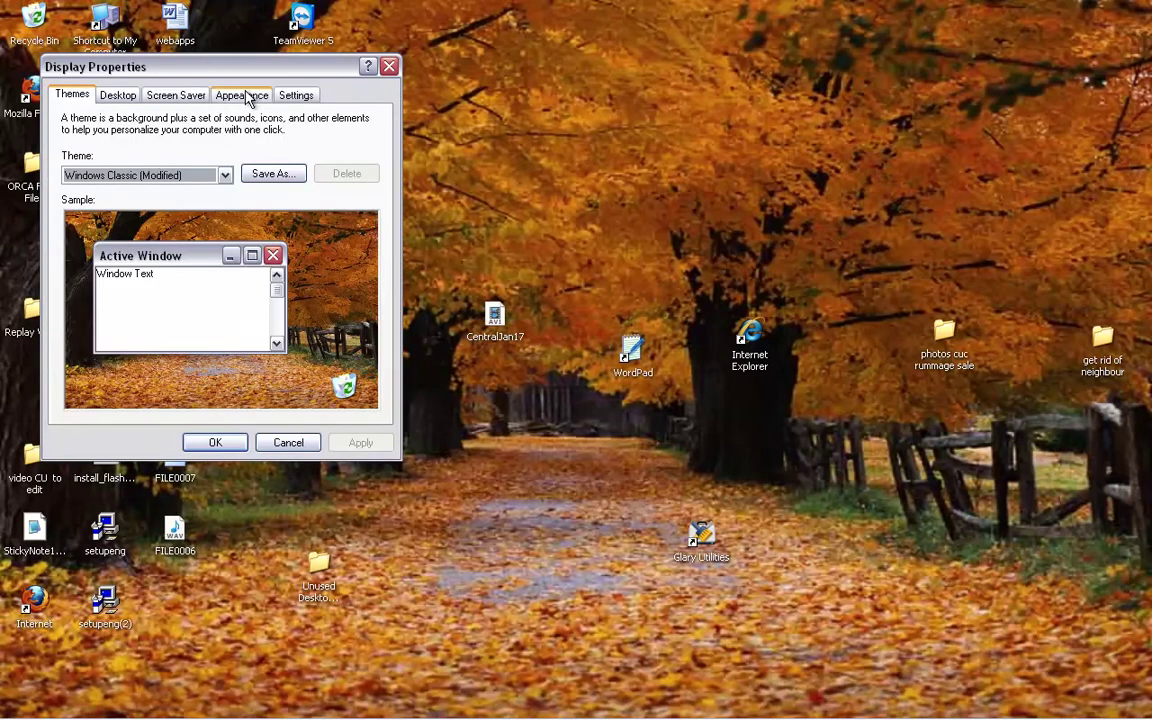
pyautogui.click(294, 97)
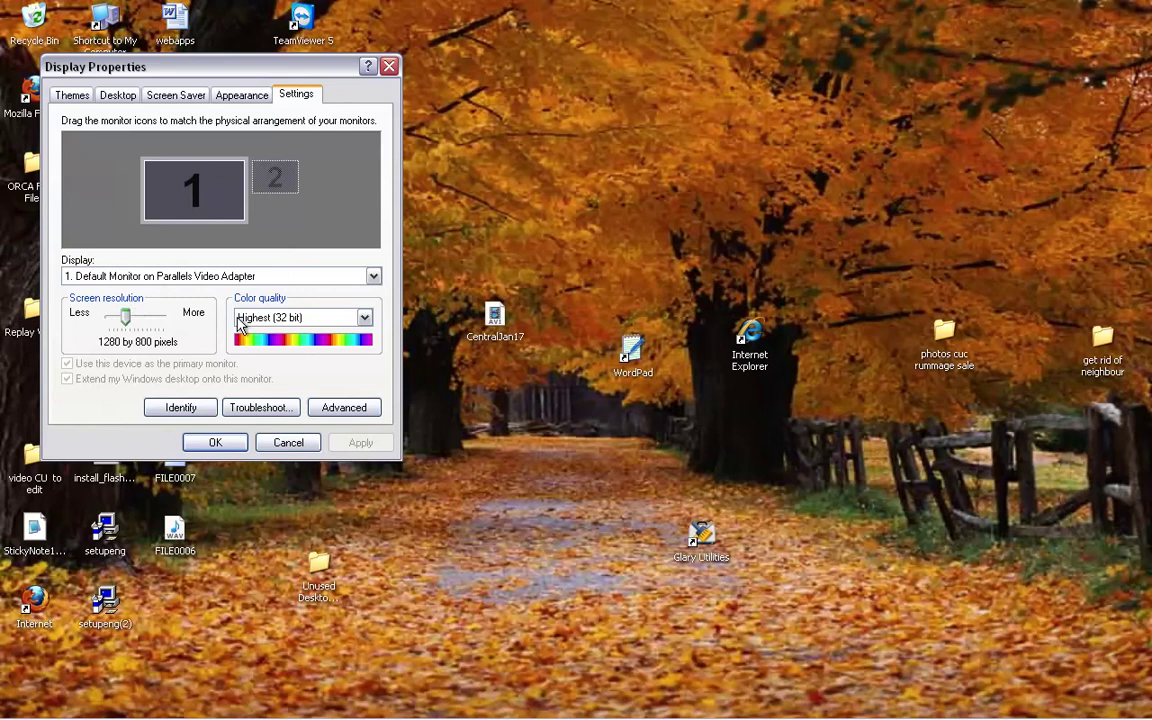
pyautogui.click(365, 318)
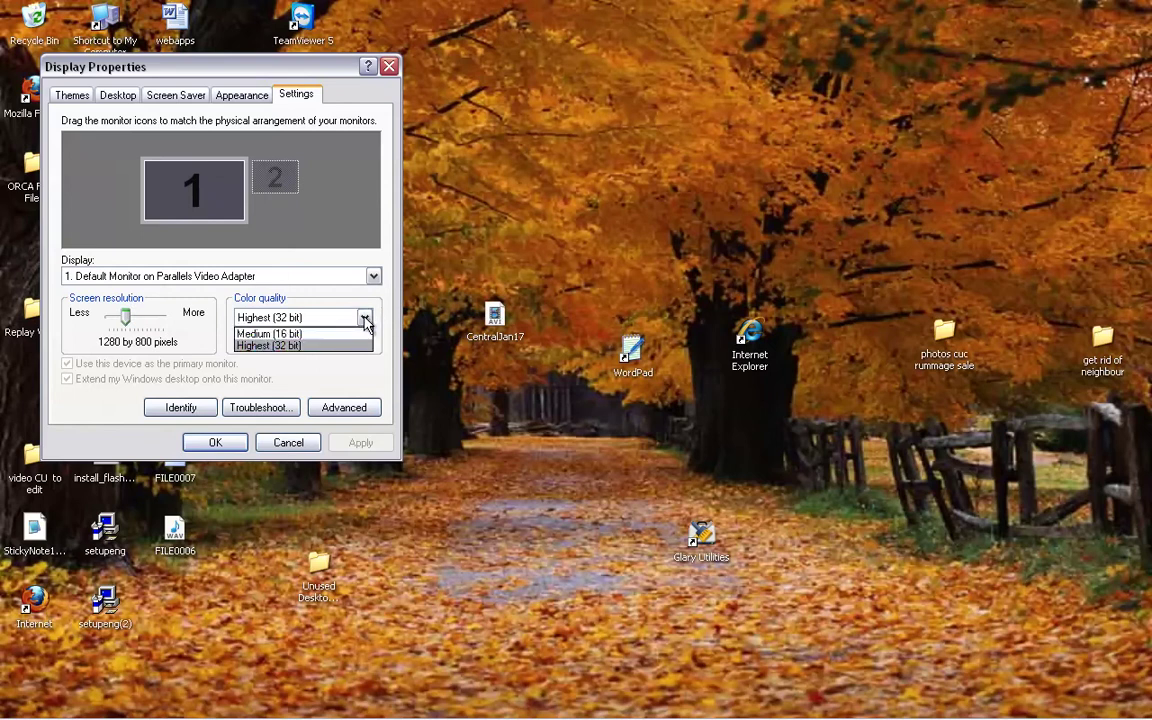
pyautogui.click(365, 318)
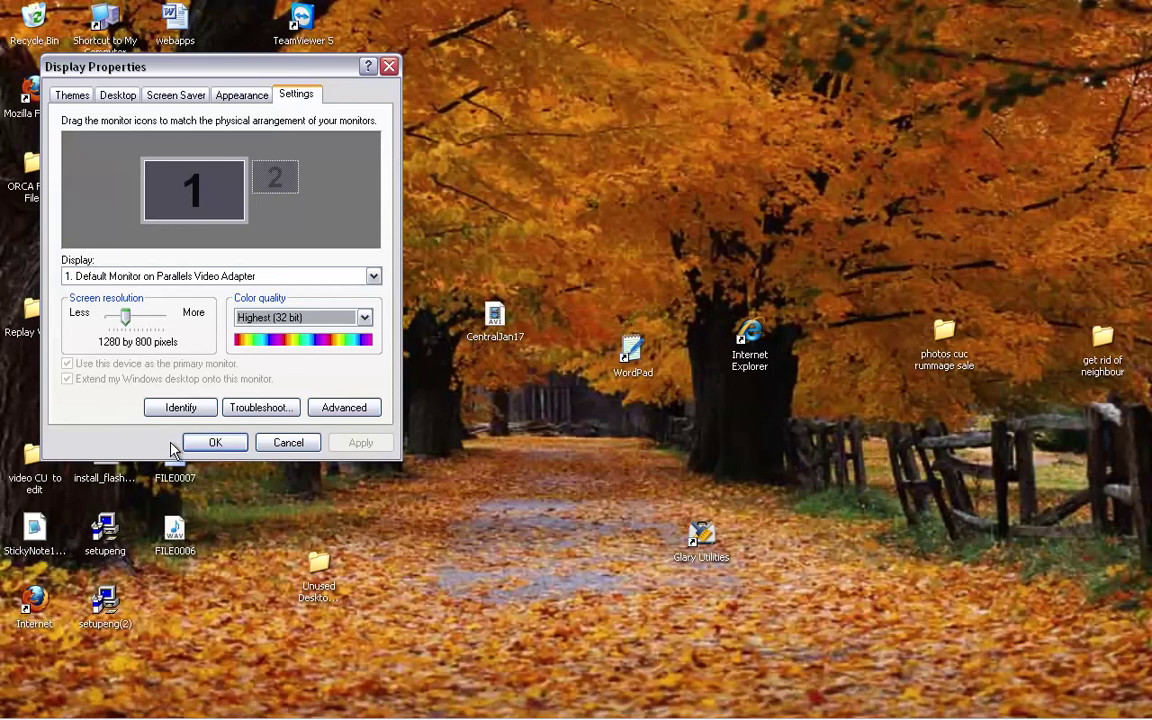
# - View and close the adapter properties, identify the monitor as 1, then cancel Display Properties
pyautogui.click(347, 412)
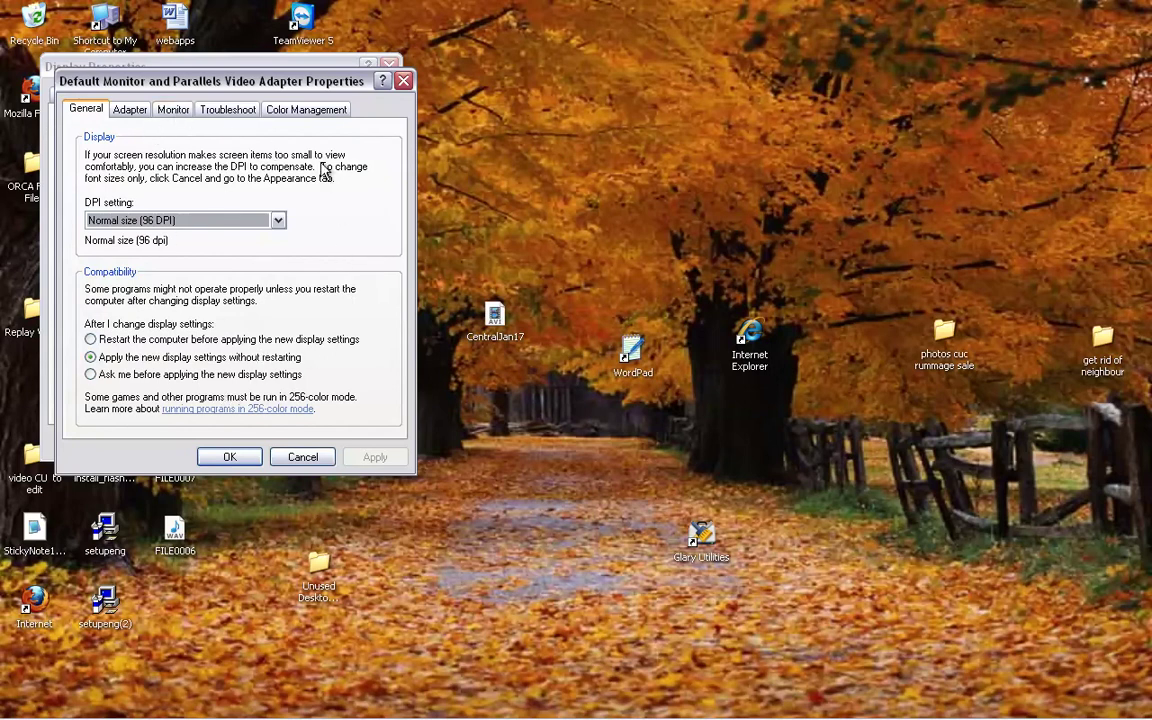
pyautogui.click(403, 80)
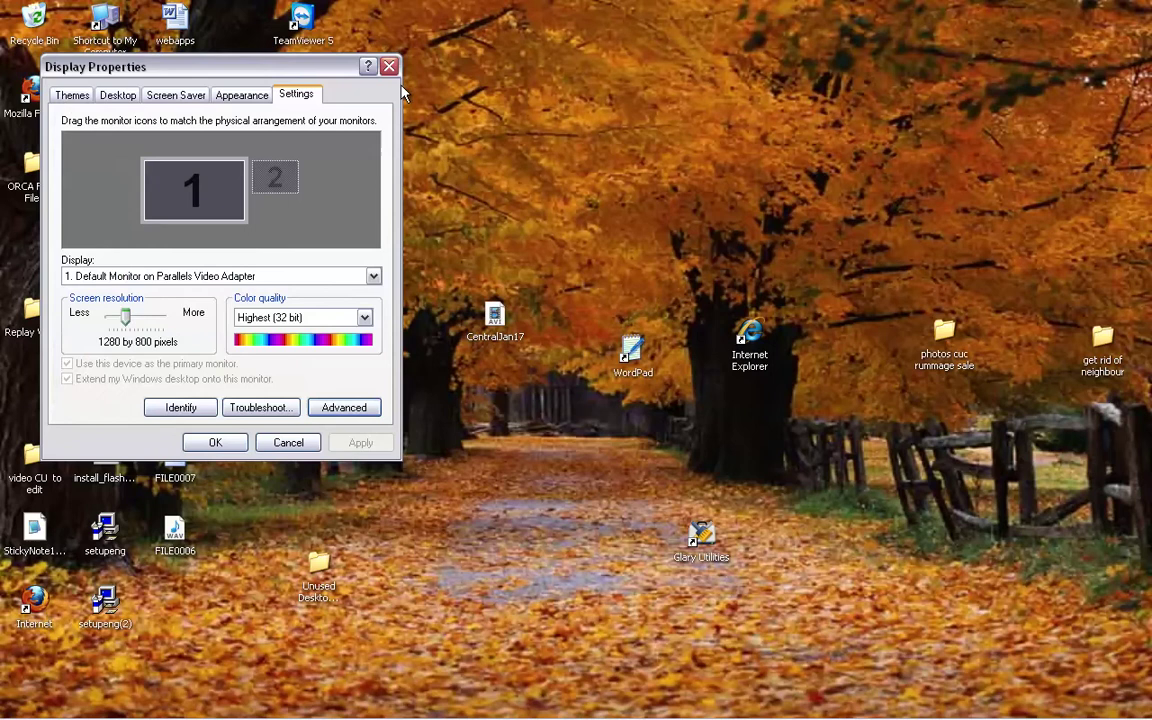
pyautogui.click(186, 410)
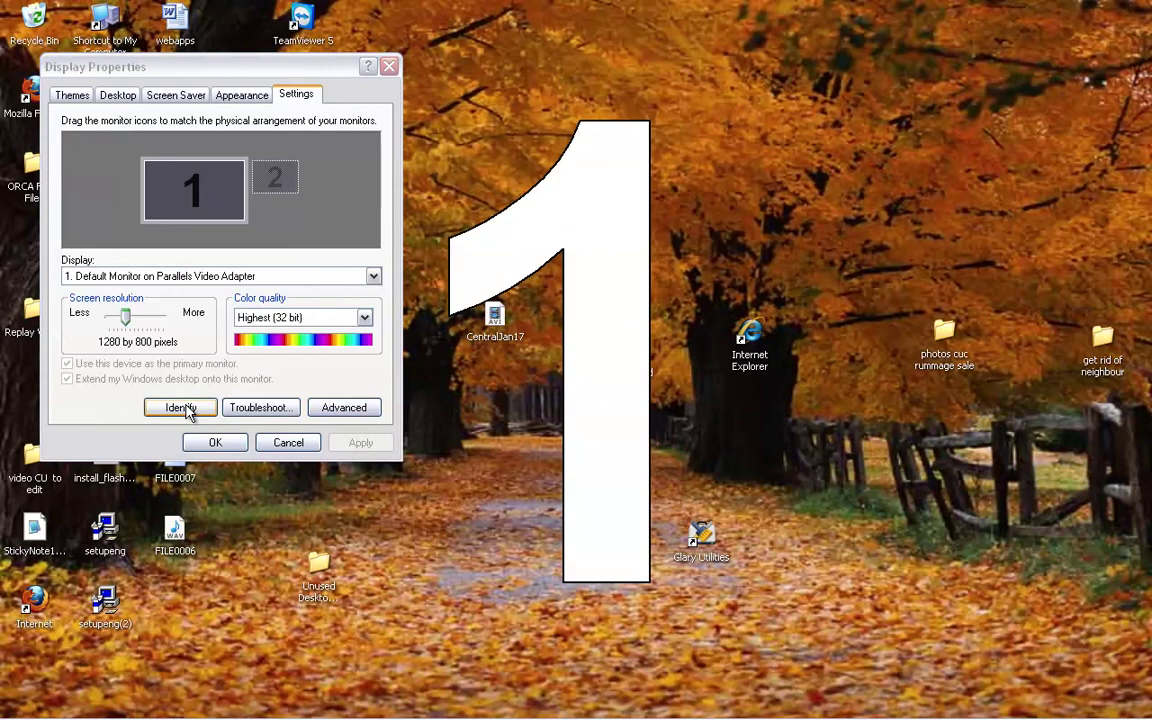
pyautogui.click(312, 442)
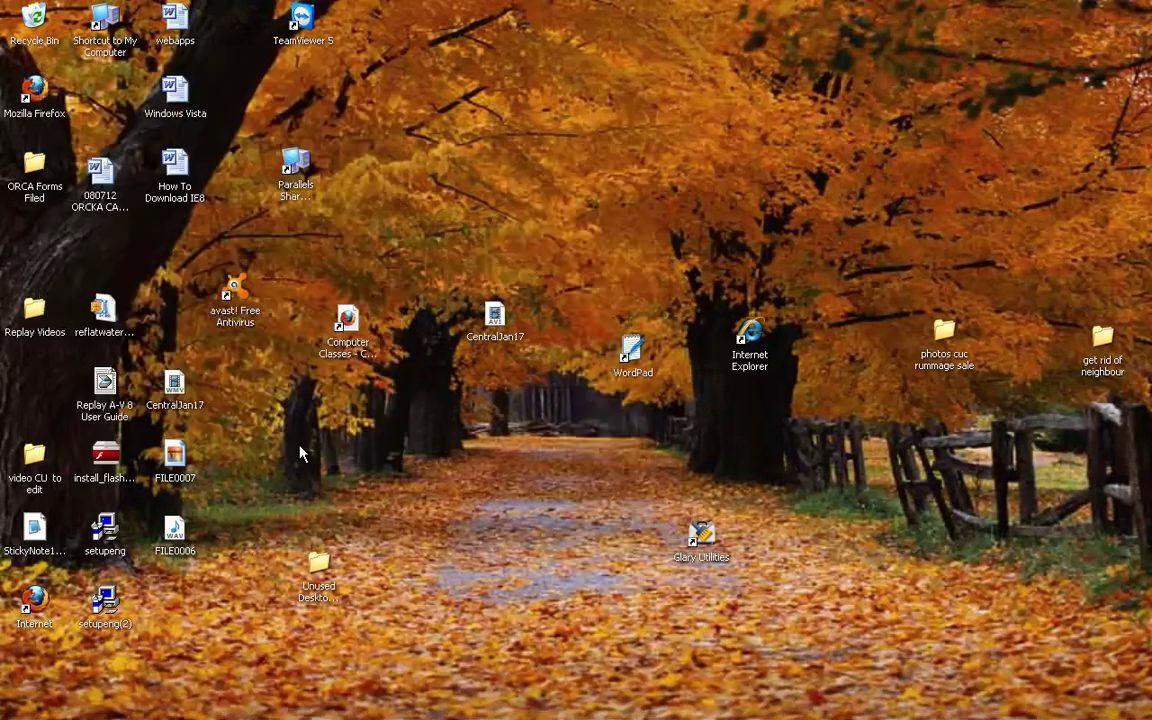
# - Arrange the desktop icons by Name
pyautogui.rightClick(430, 163)
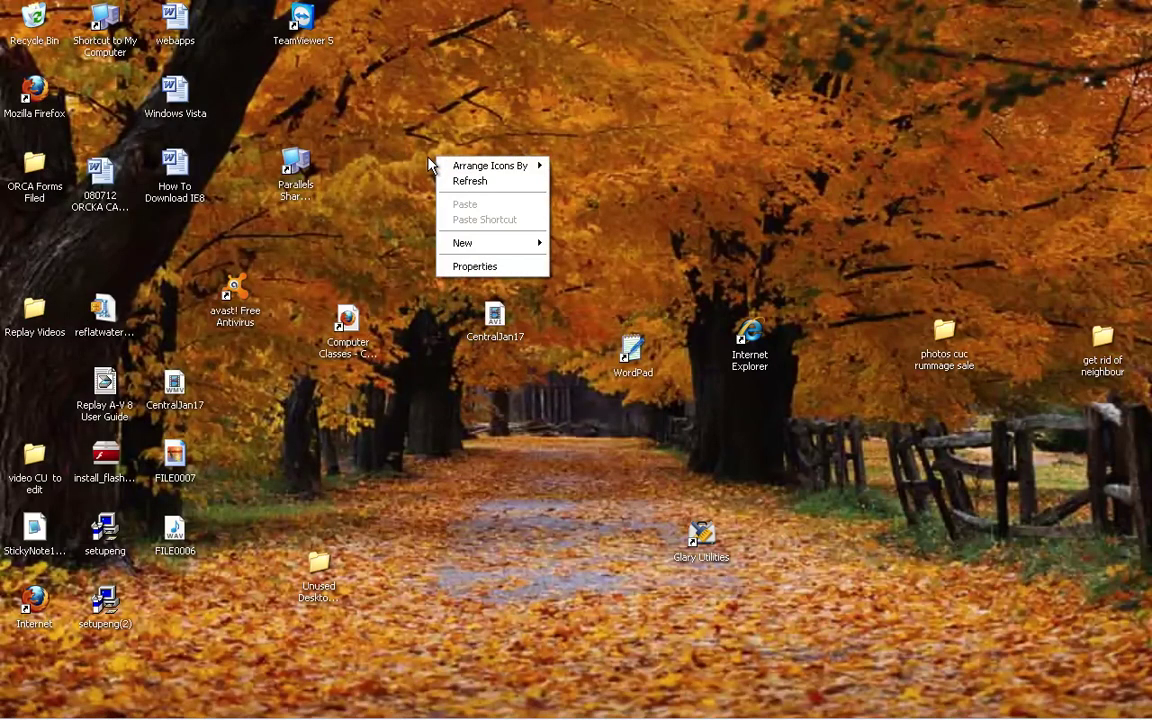
pyautogui.moveTo(460, 248)
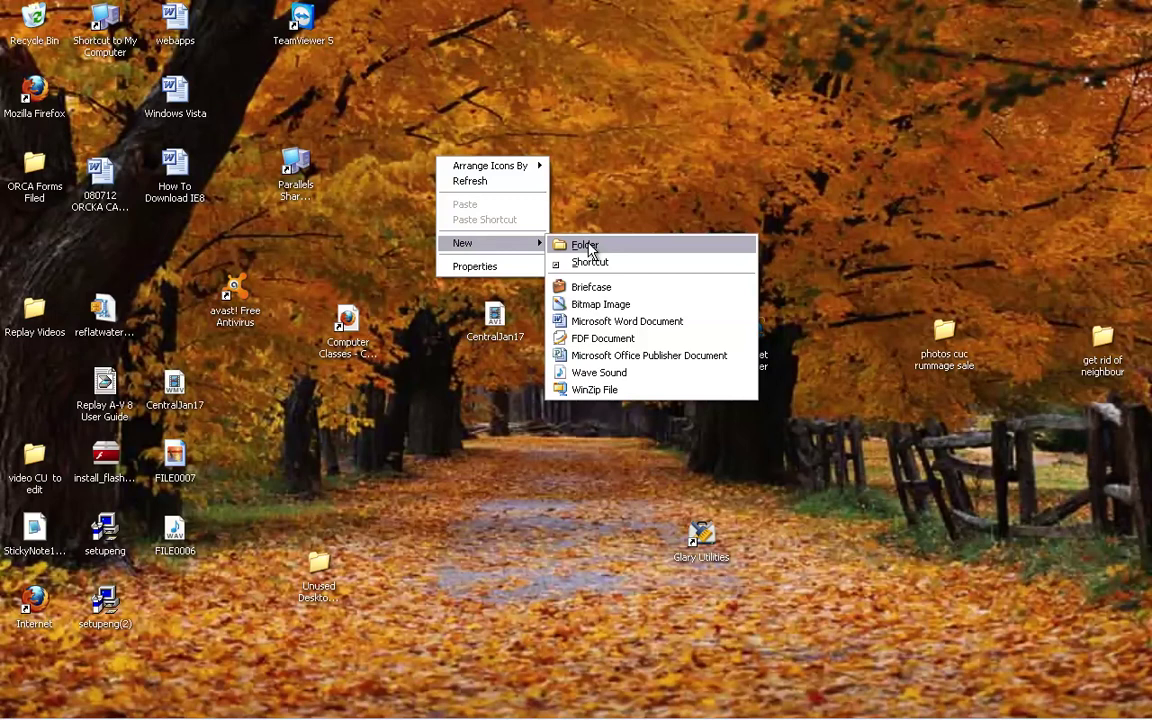
pyautogui.click(596, 163)
pyautogui.rightClick(595, 157)
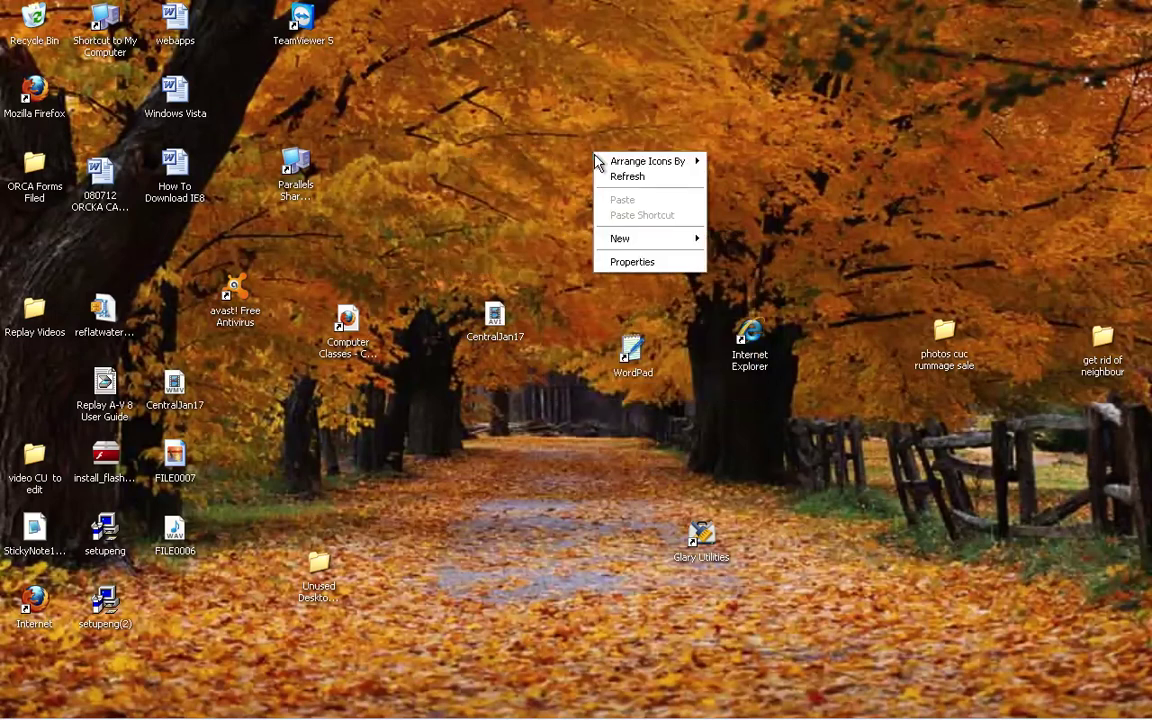
pyautogui.moveTo(628, 163)
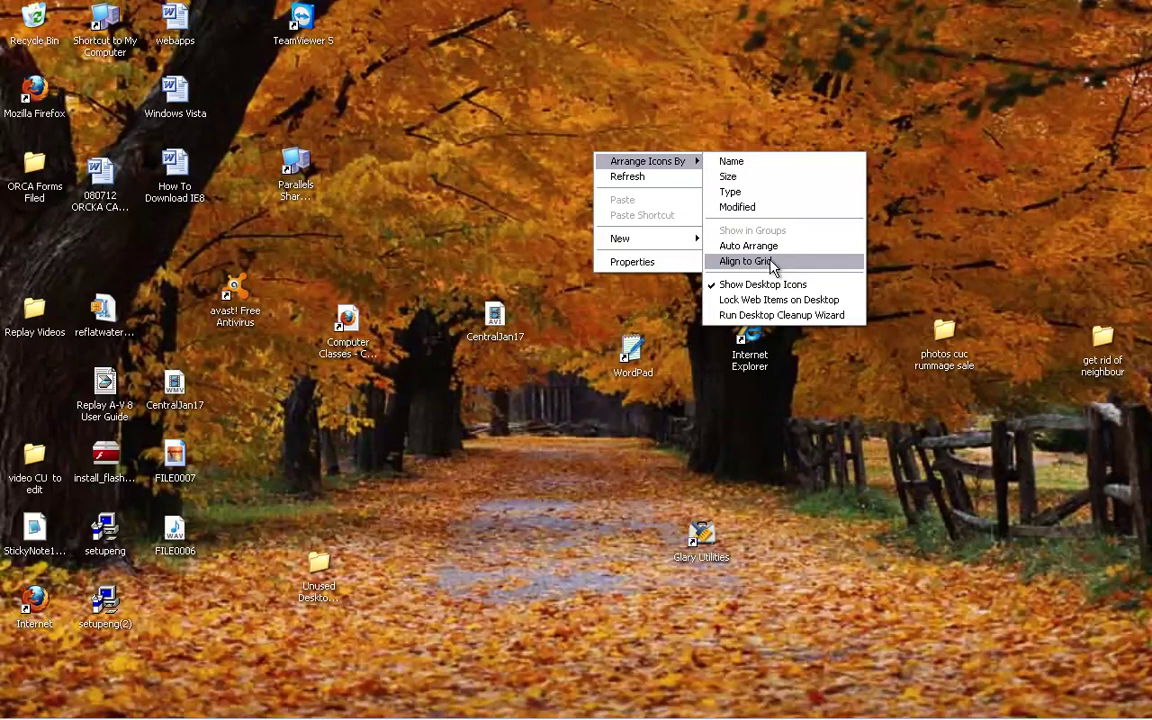
pyautogui.click(737, 165)
# - Re-sort the desktop icons by Size, then by Type, in columns on the left
pyautogui.rightClick(737, 165)
pyautogui.moveTo(768, 176)
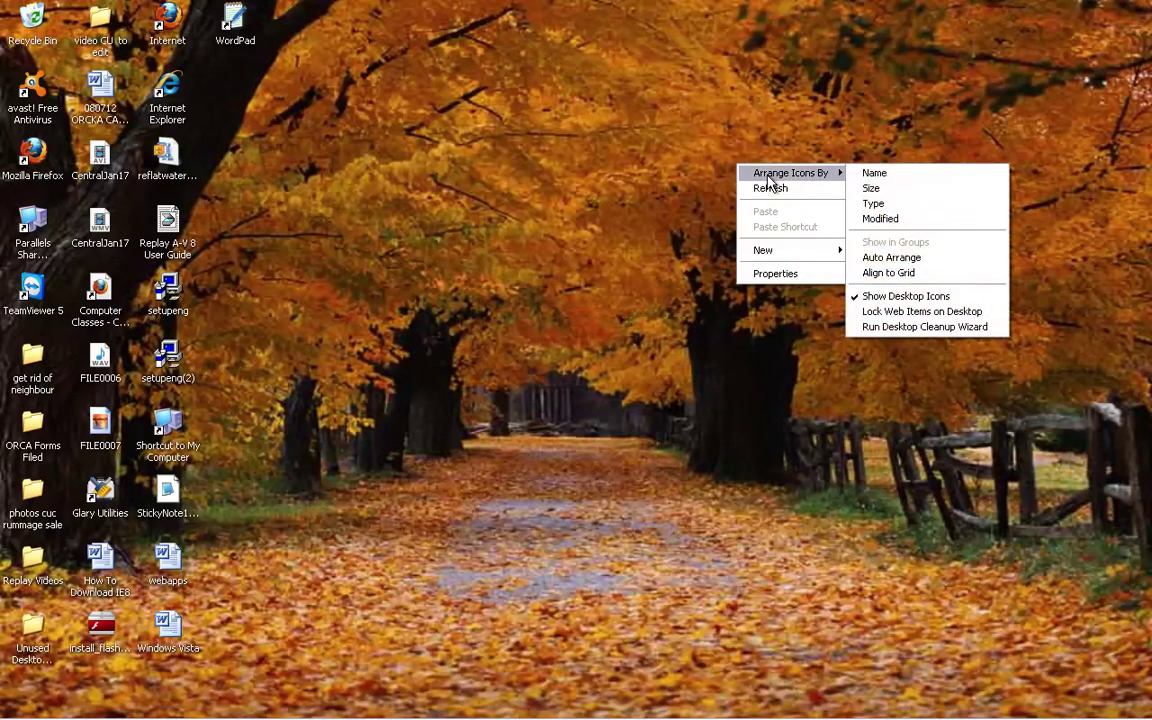
pyautogui.click(882, 186)
pyautogui.rightClick(493, 134)
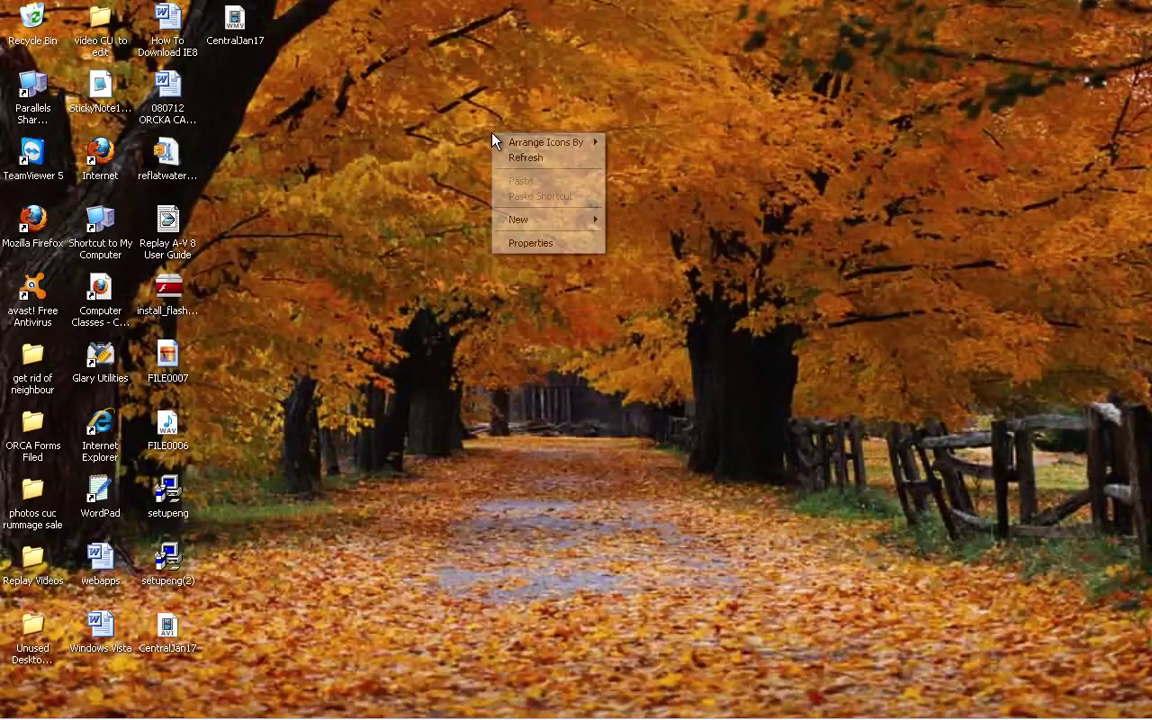
pyautogui.moveTo(555, 150)
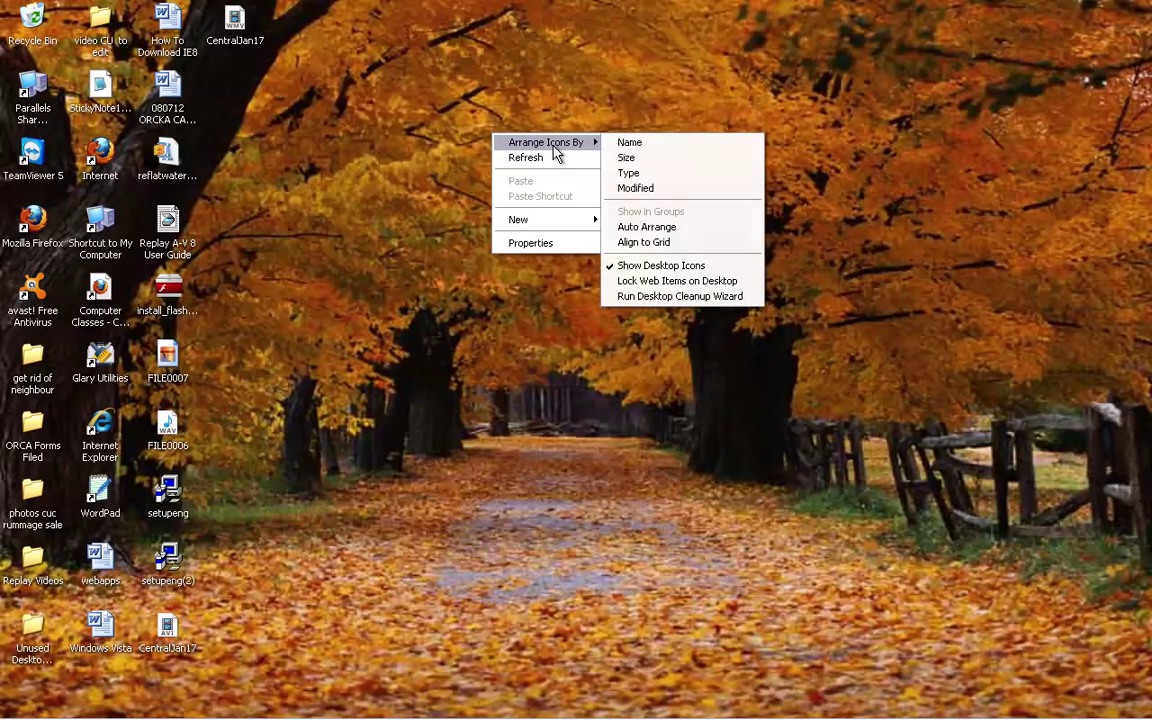
pyautogui.click(643, 176)
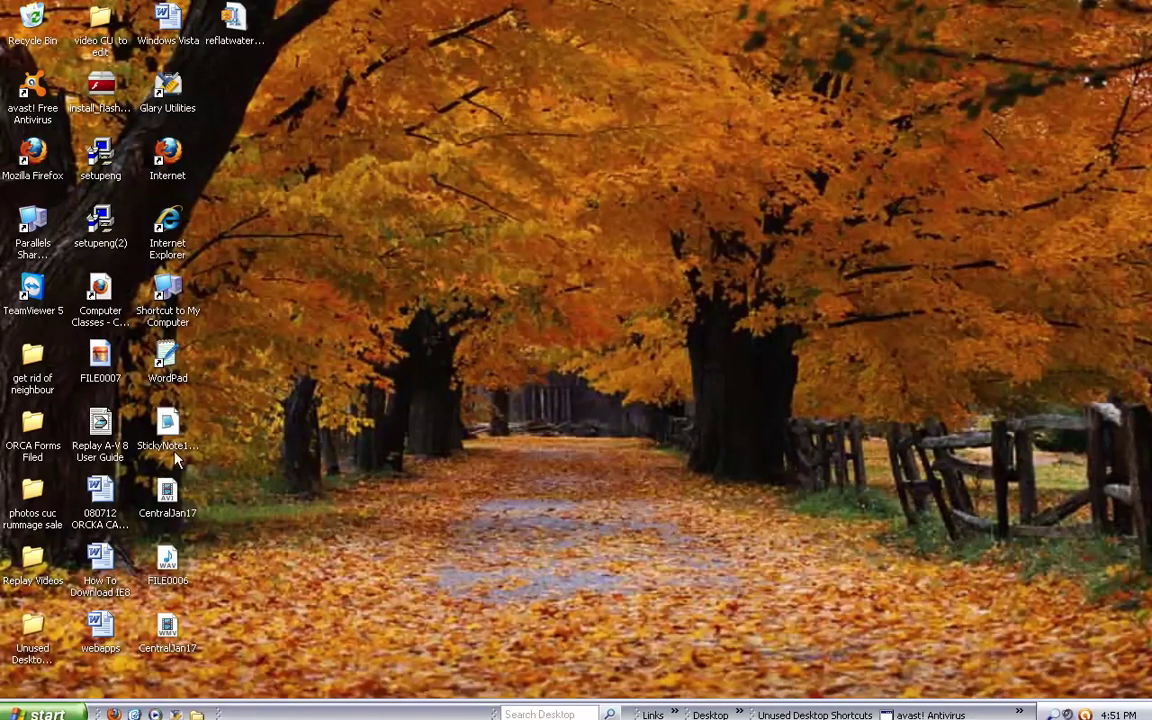
pyautogui.rightClick(539, 275)
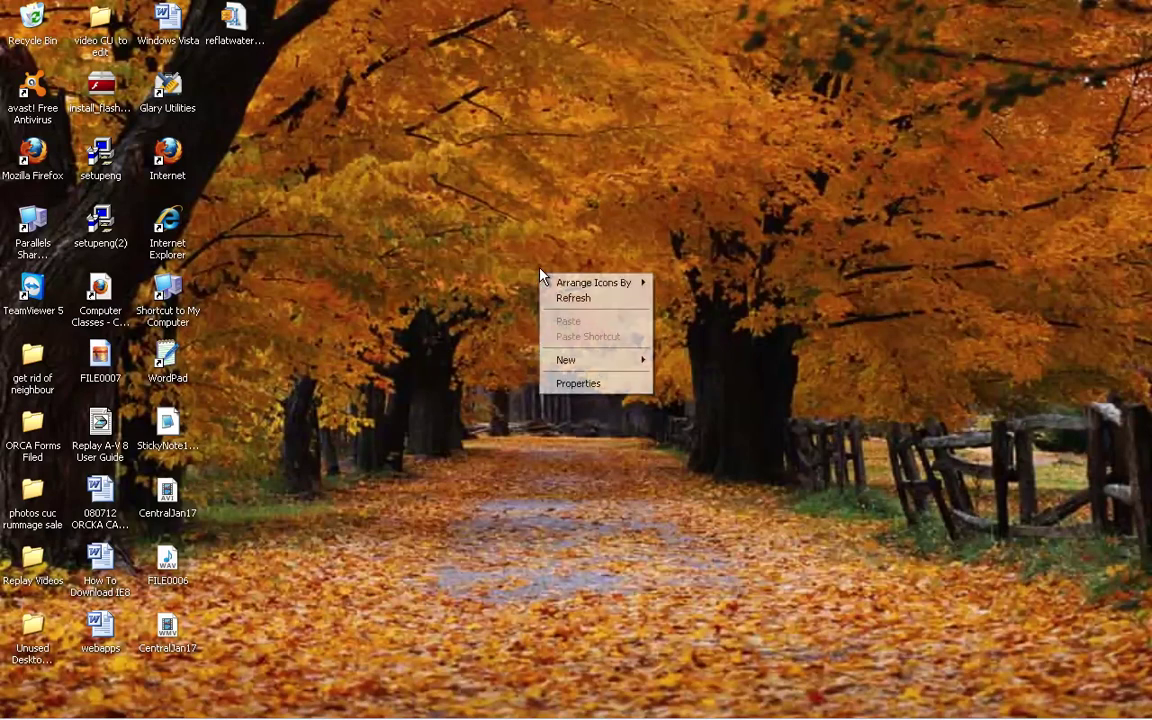
pyautogui.click(503, 327)
pyautogui.rightClick(503, 327)
pyautogui.click(490, 300)
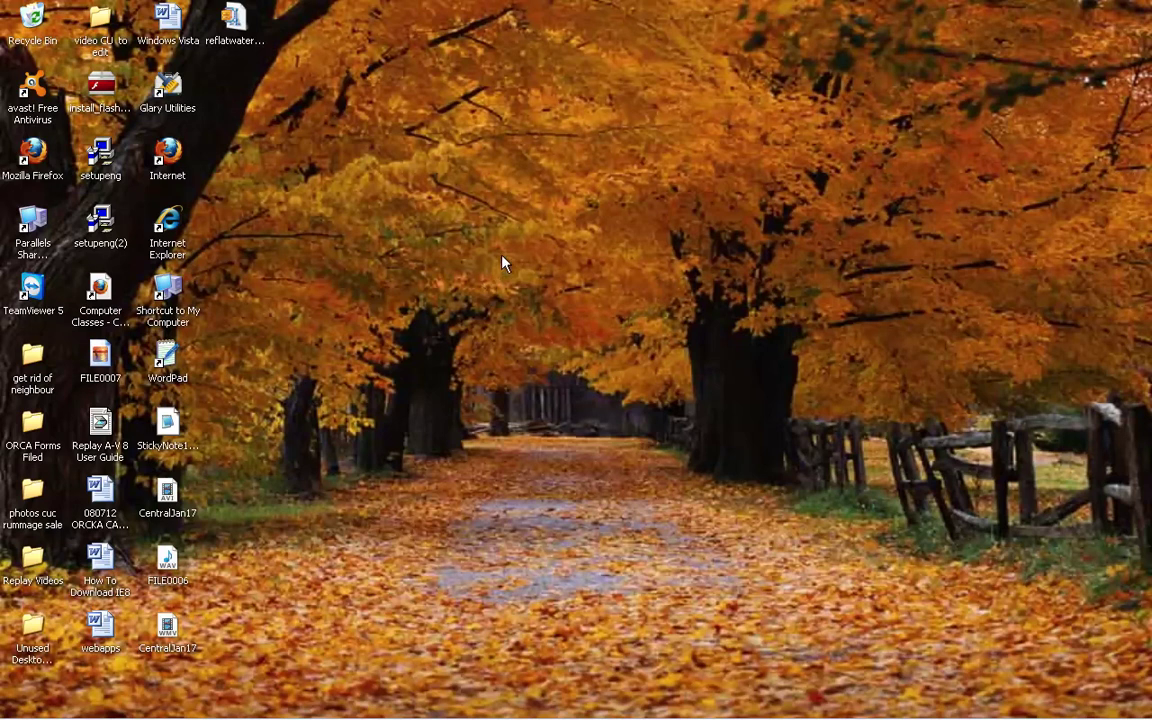
# - Switch from the XP space to the top-right space with the Mac's Earth-wallpaper desktop
pyautogui.rightClick(503, 263)
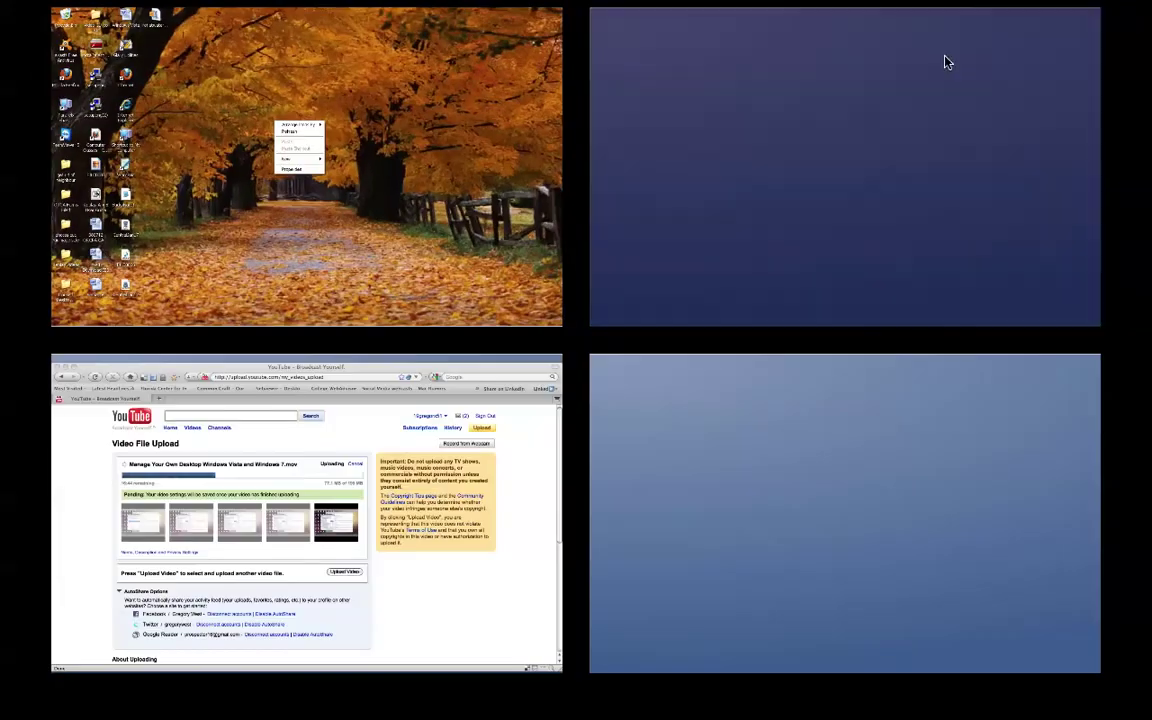
pyautogui.click(946, 59)
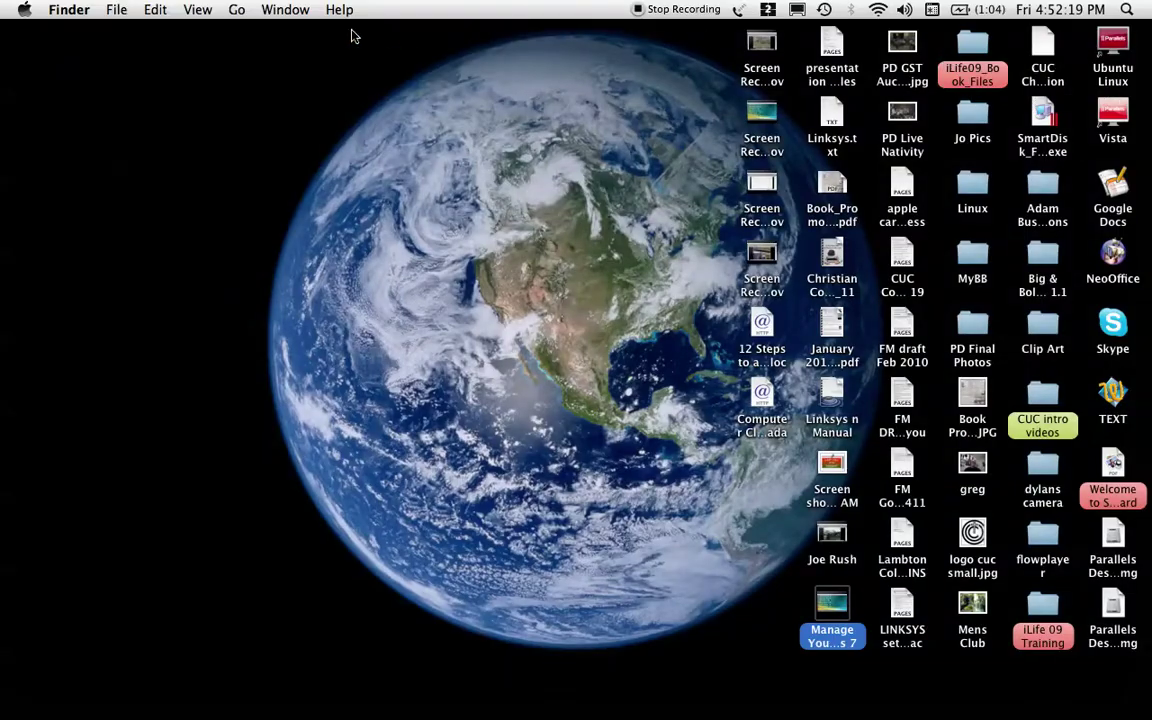